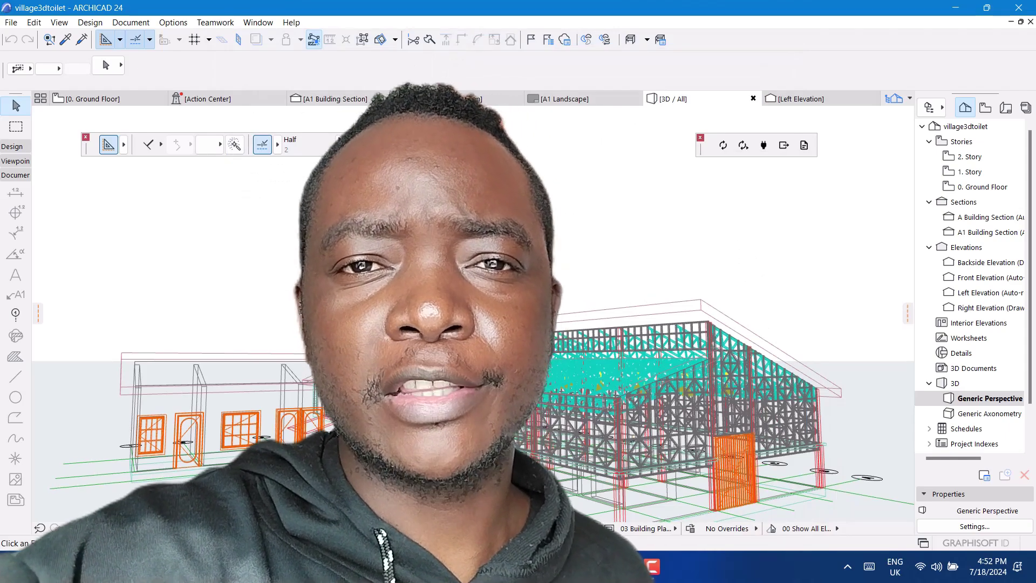
Orbit the model and set the 3D Style to Simple Shading with Shadows on the OpenGL engine.
mouse_move(688, 364)
shift+middle_down()
mouse_move(688, 307)
mouse_move(631, 348)
shift+middle_up()
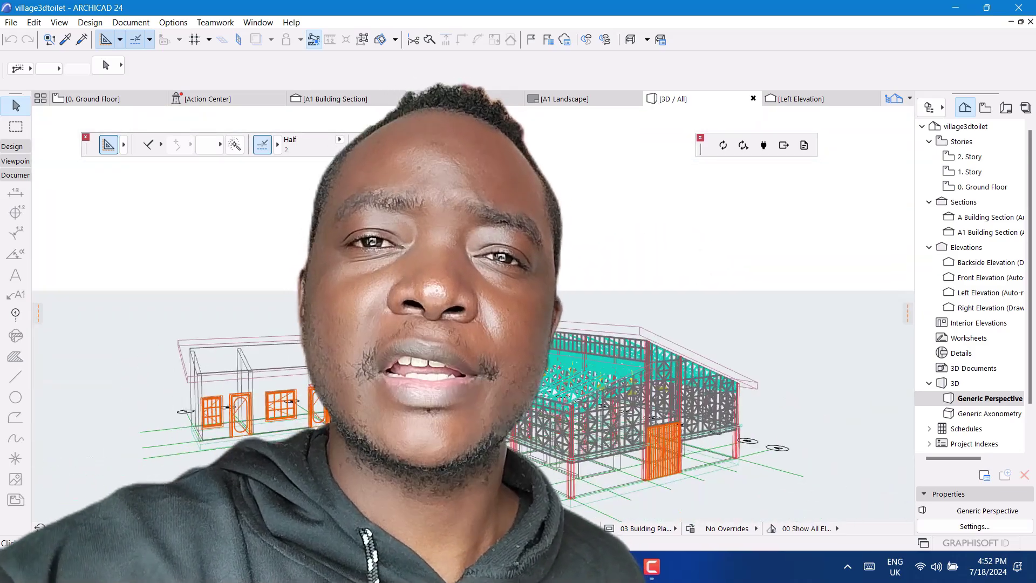
shift+middle_drag(688, 364, 688, 405)
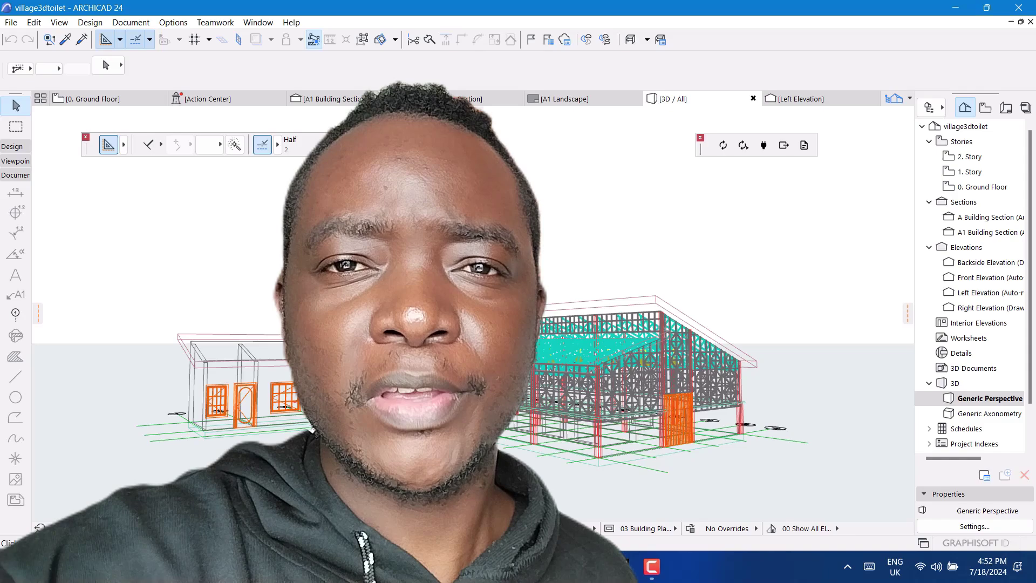
shift+middle_drag(688, 365, 664, 364)
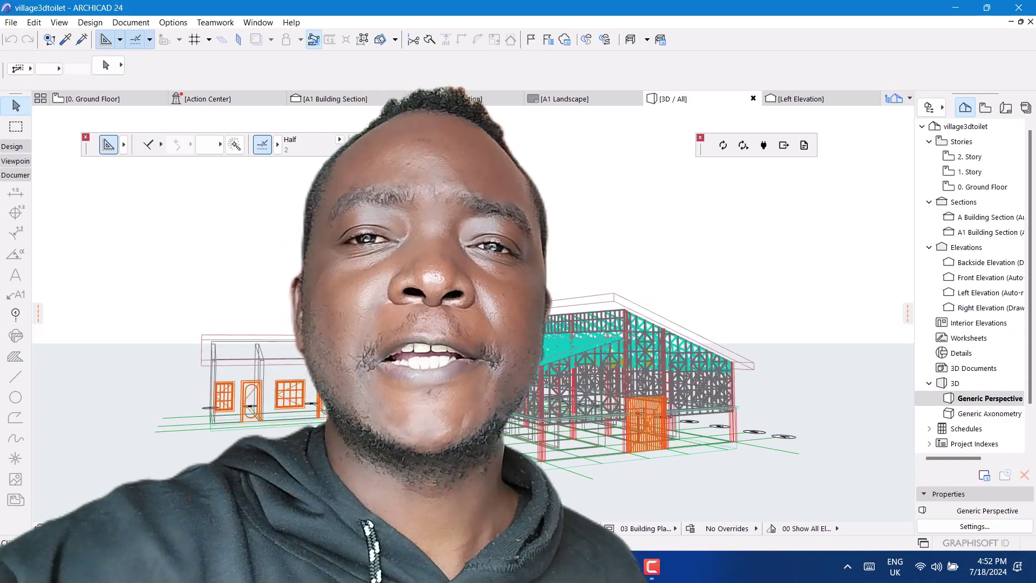
right_click(541, 194)
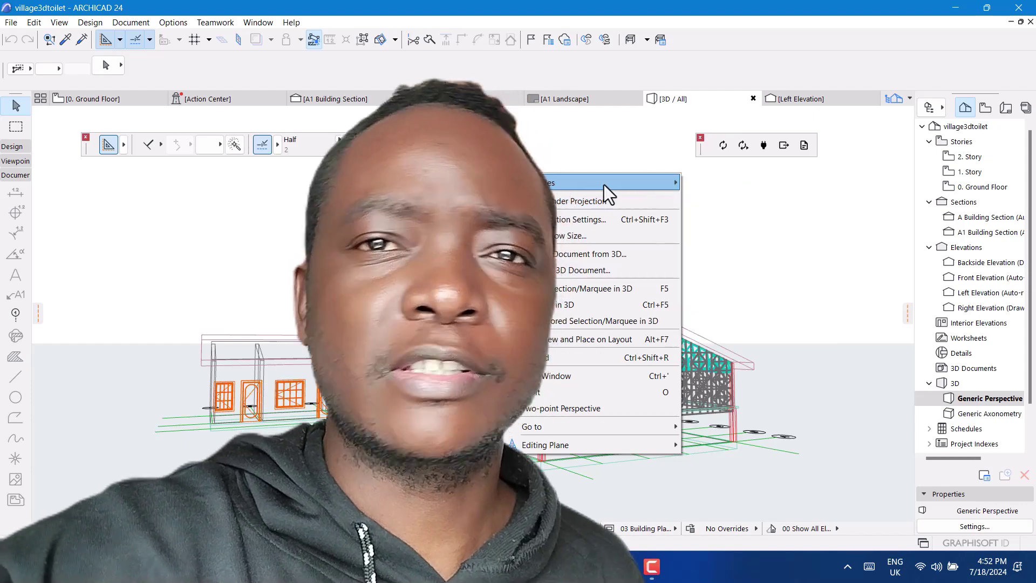
mouse_move(607, 182)
click(710, 180)
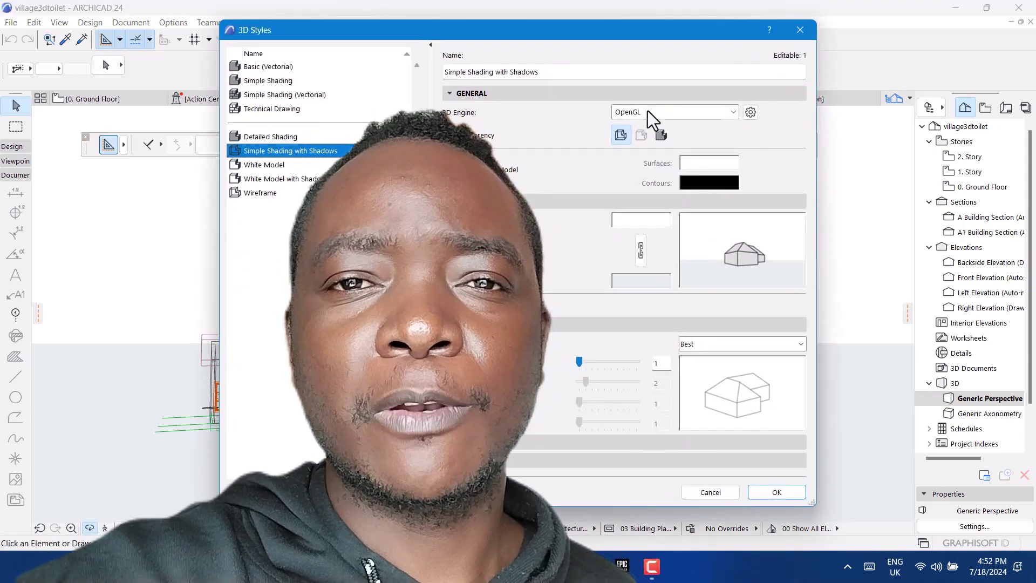
click(646, 111)
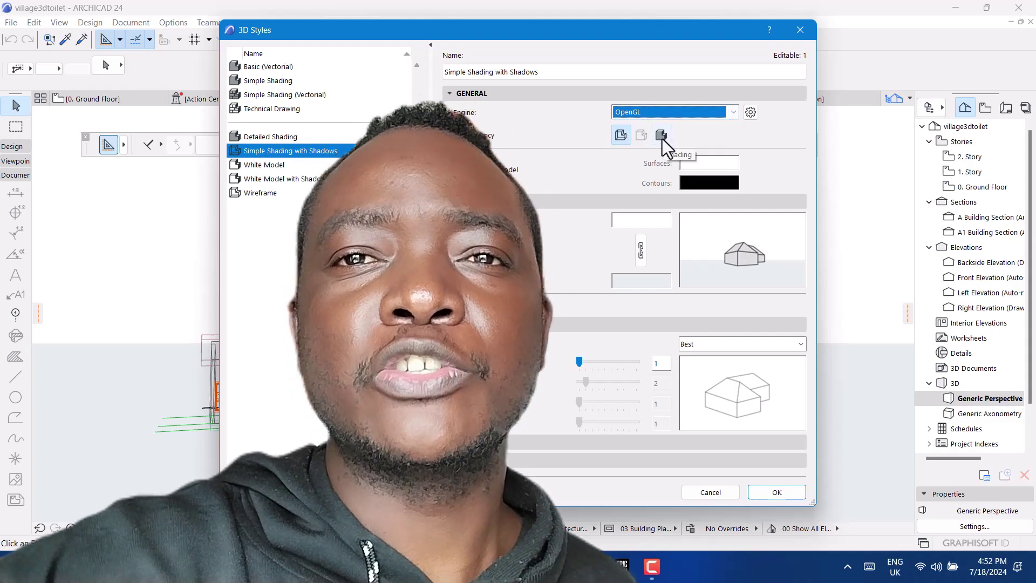
click(662, 136)
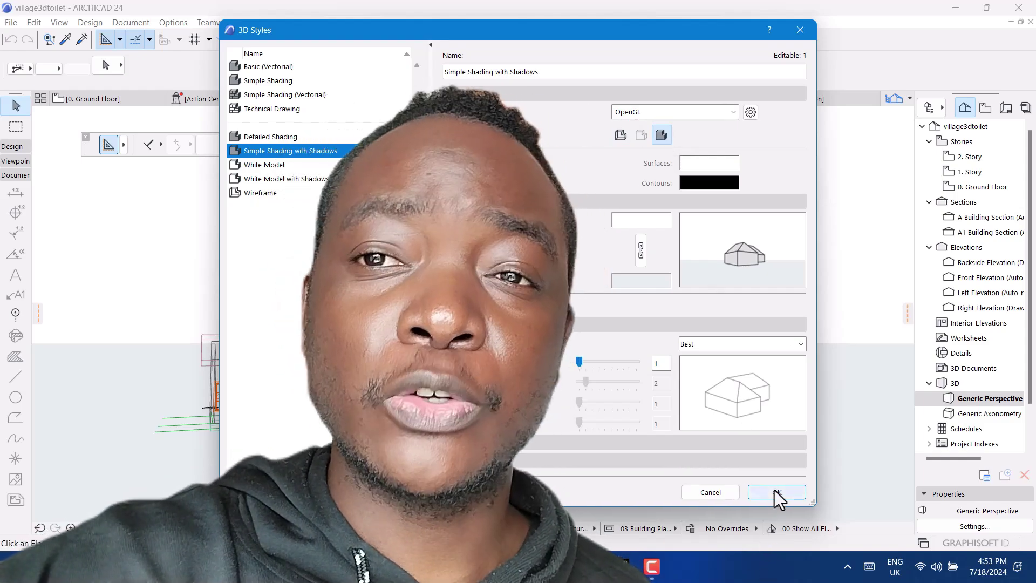
click(663, 117)
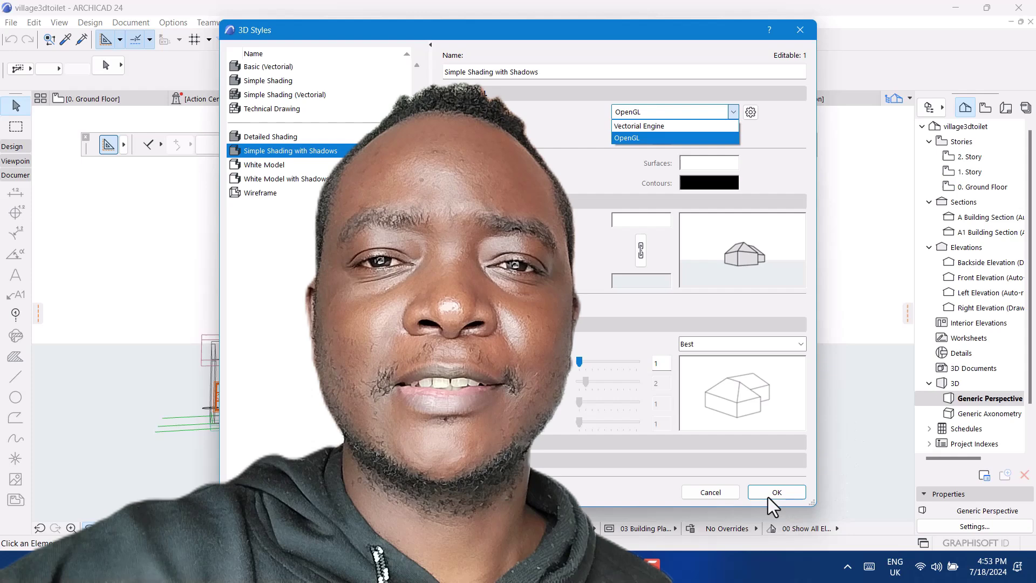
click(768, 497)
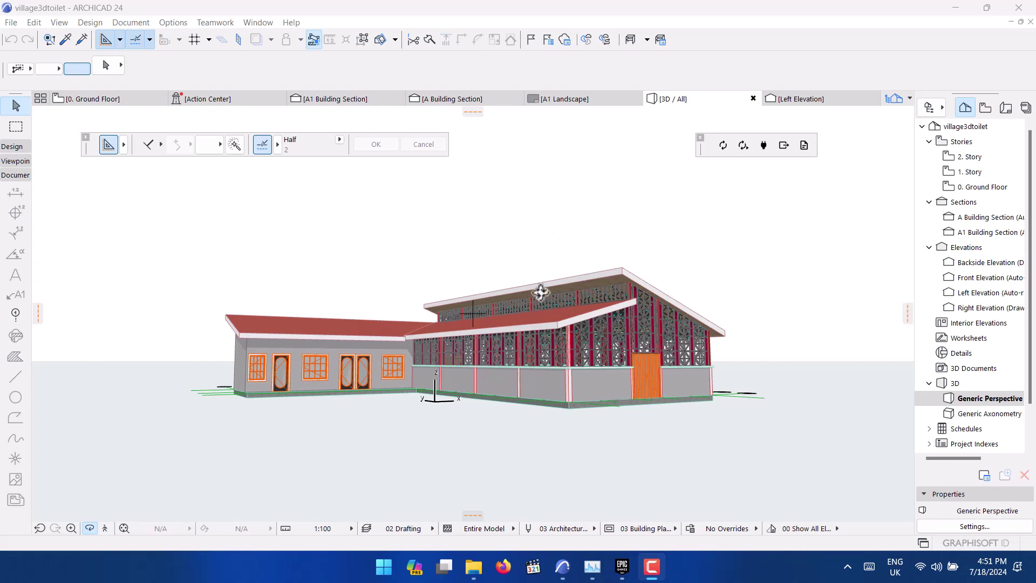
mouse_move(541, 294)
mouse_down()
mouse_move(340, 387)
mouse_move(346, 266)
mouse_move(550, 393)
mouse_up()
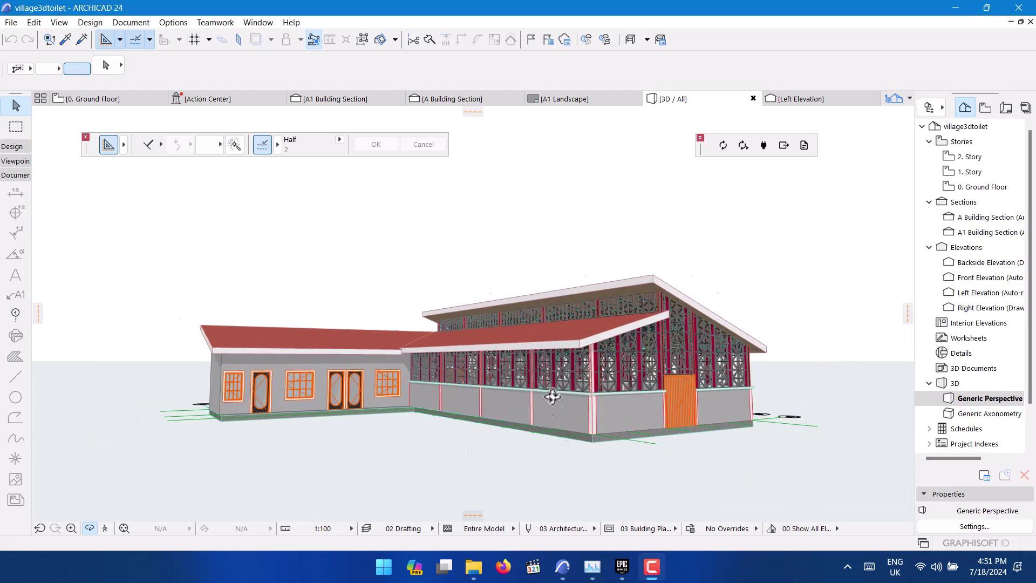
scroll(455, 301, up, 3)
scroll(474, 344, up, 2)
scroll(475, 343, down, 2)
scroll(497, 351, down, 2)
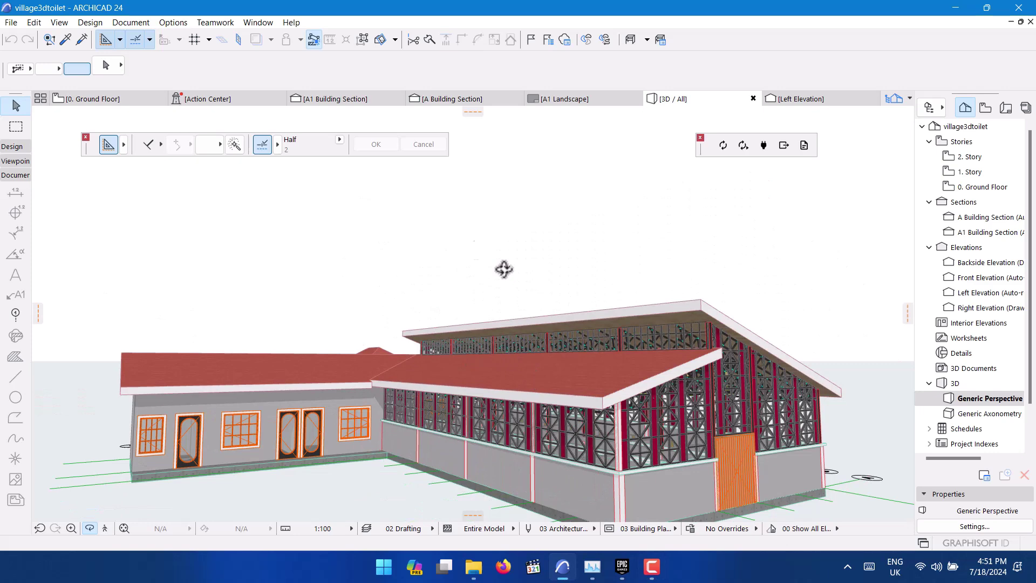
right_click(531, 167)
mouse_move(566, 177)
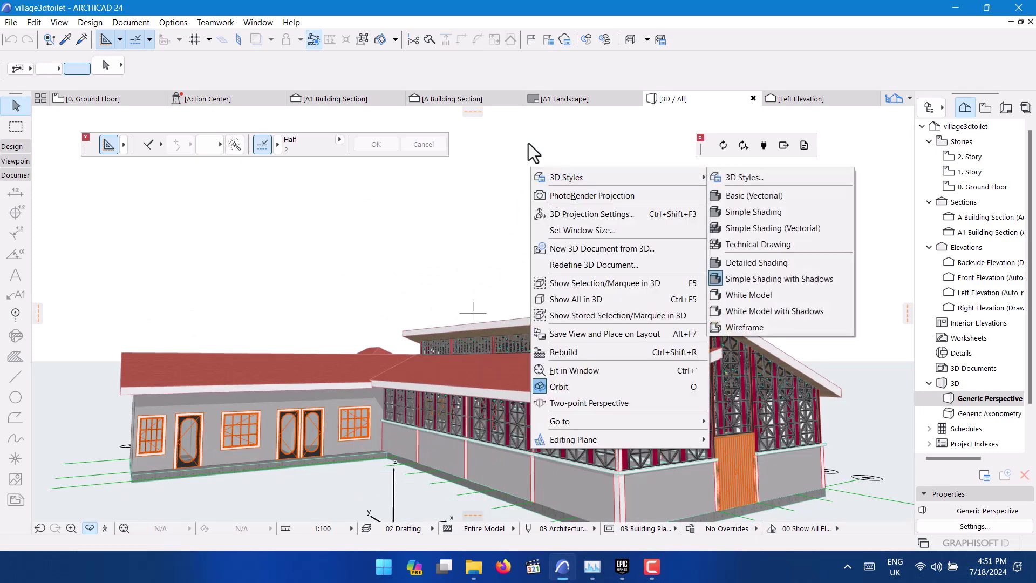
click(529, 144)
right_click(529, 141)
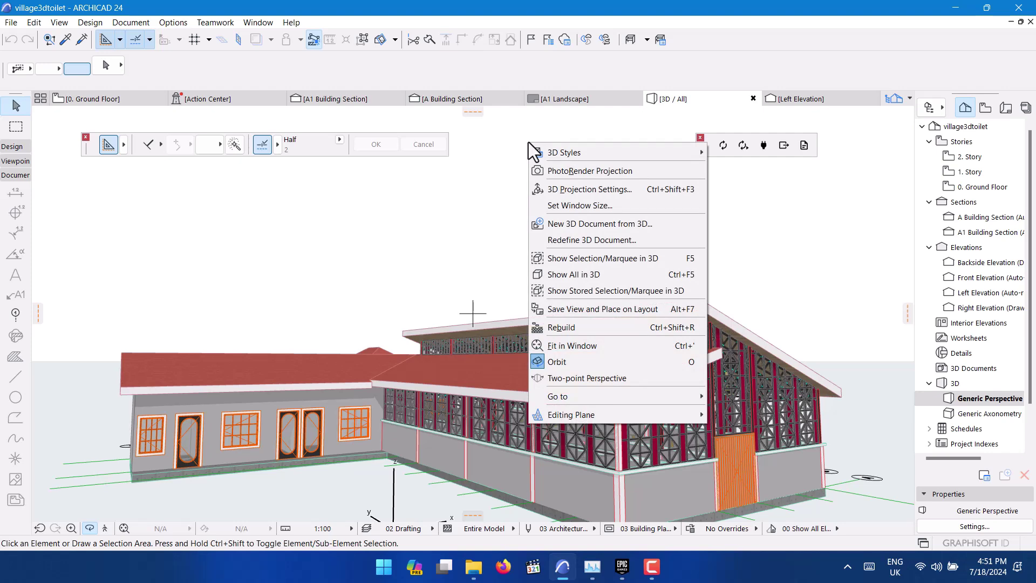
click(489, 236)
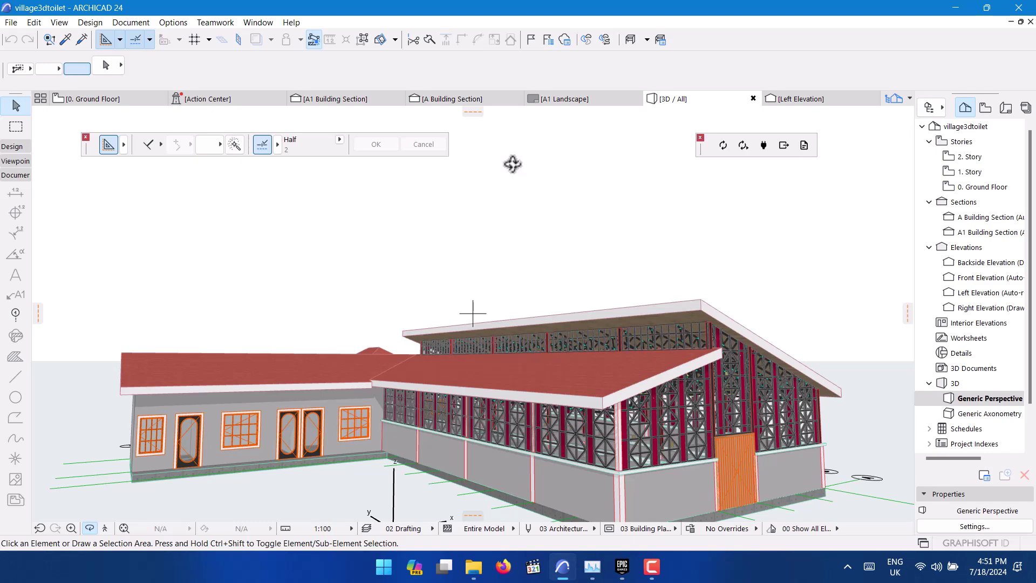
right_click(513, 164)
mouse_move(547, 174)
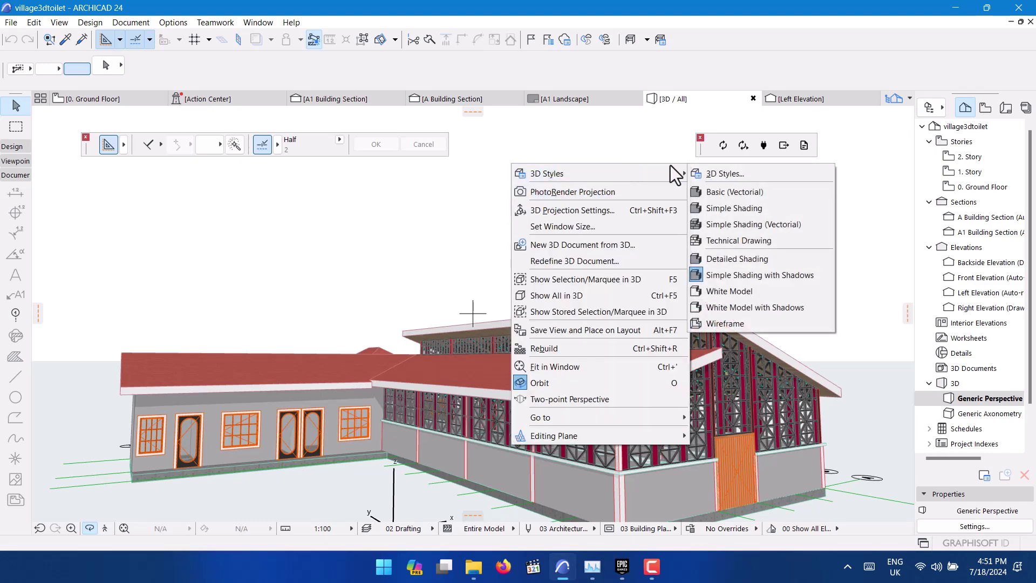
click(711, 172)
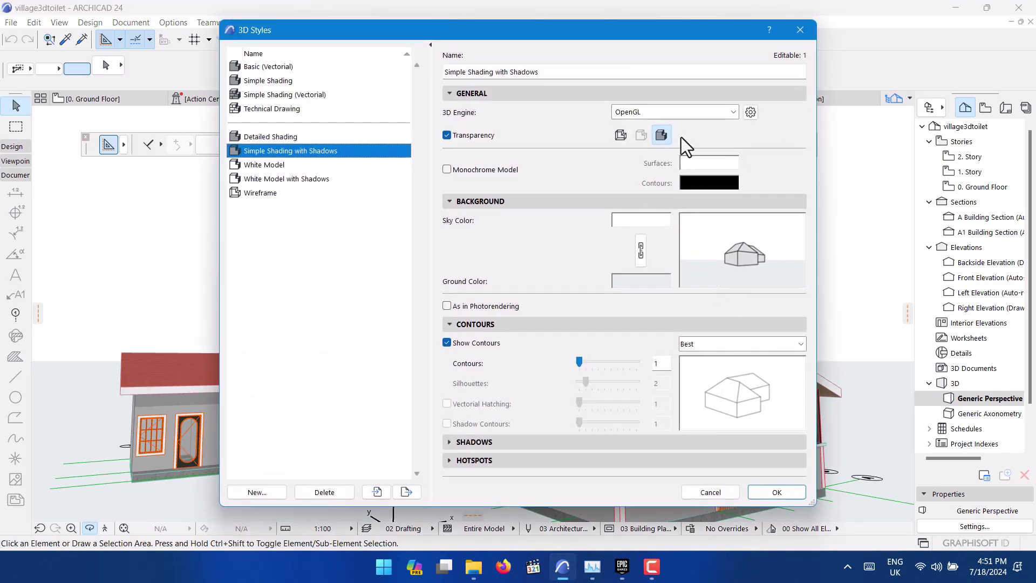
click(664, 114)
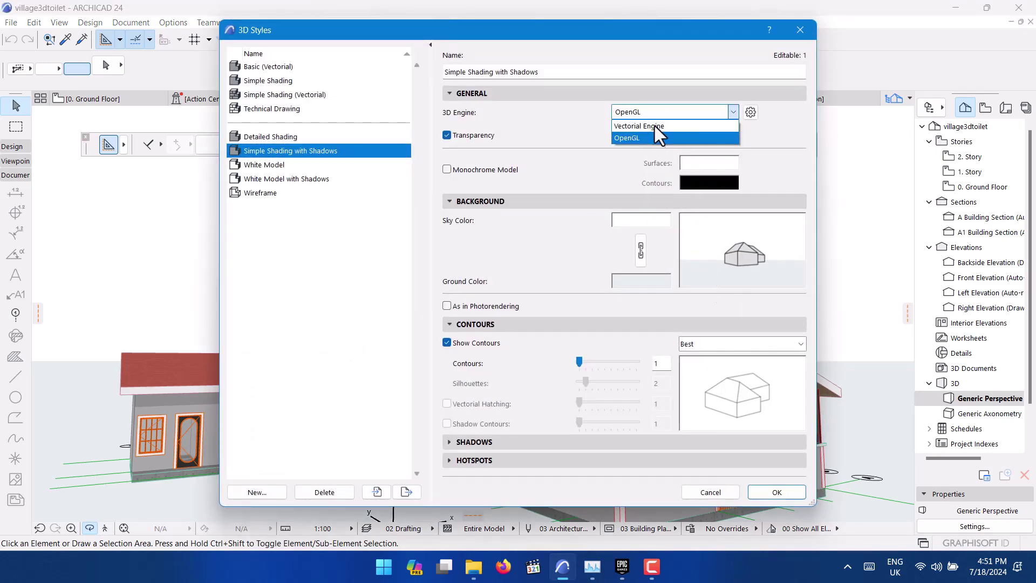
click(636, 114)
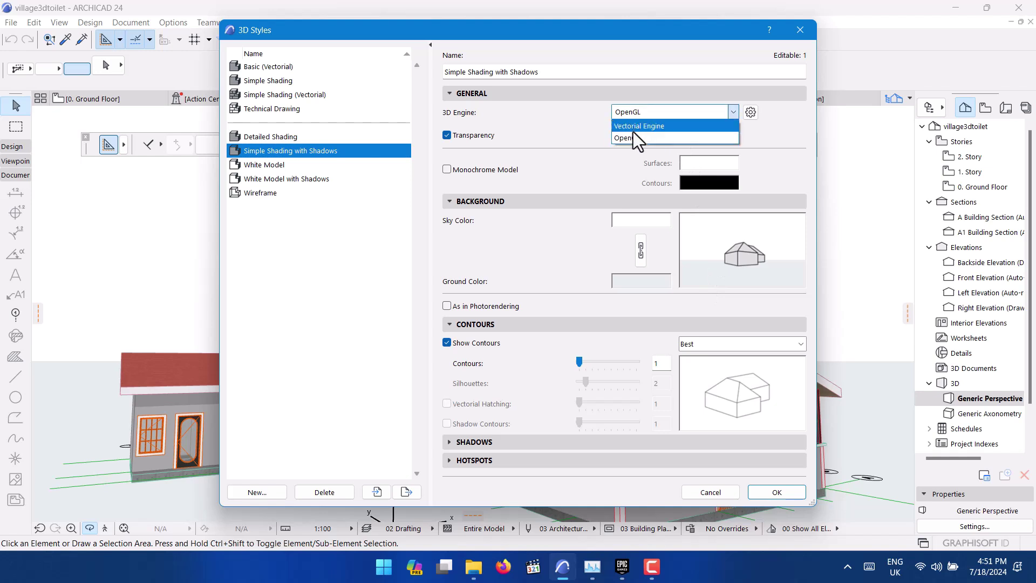
click(634, 129)
click(634, 110)
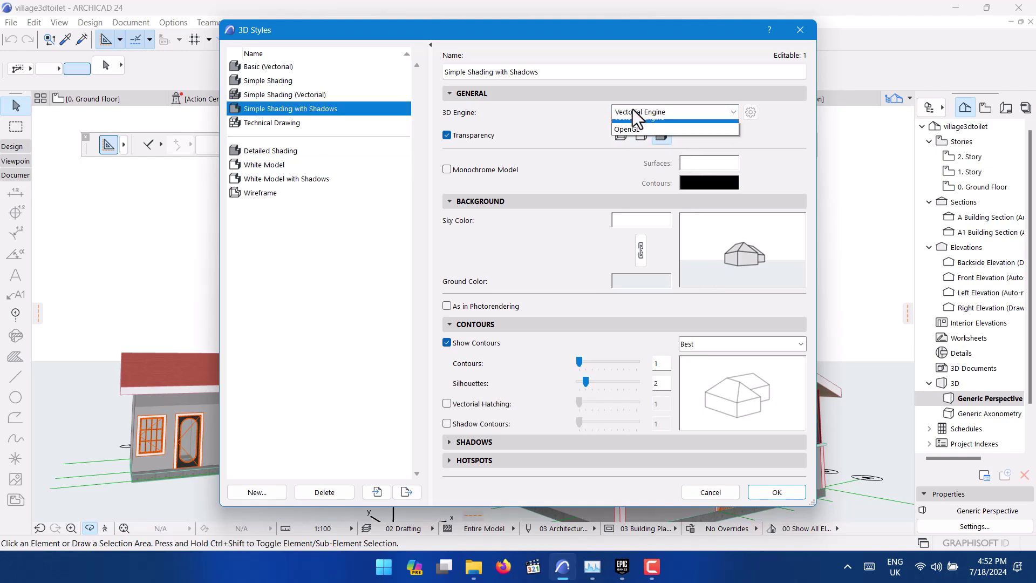
click(637, 136)
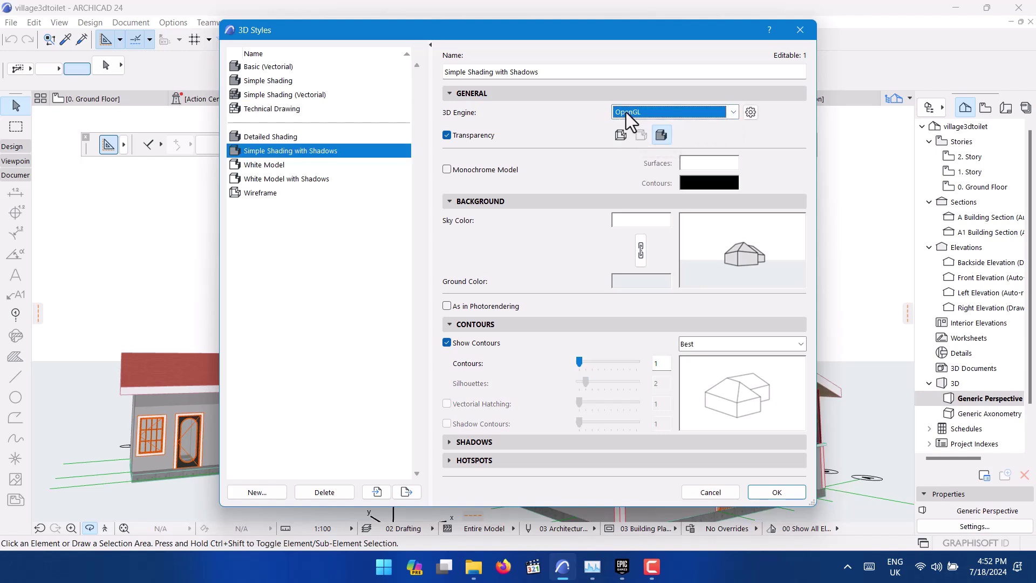
click(626, 113)
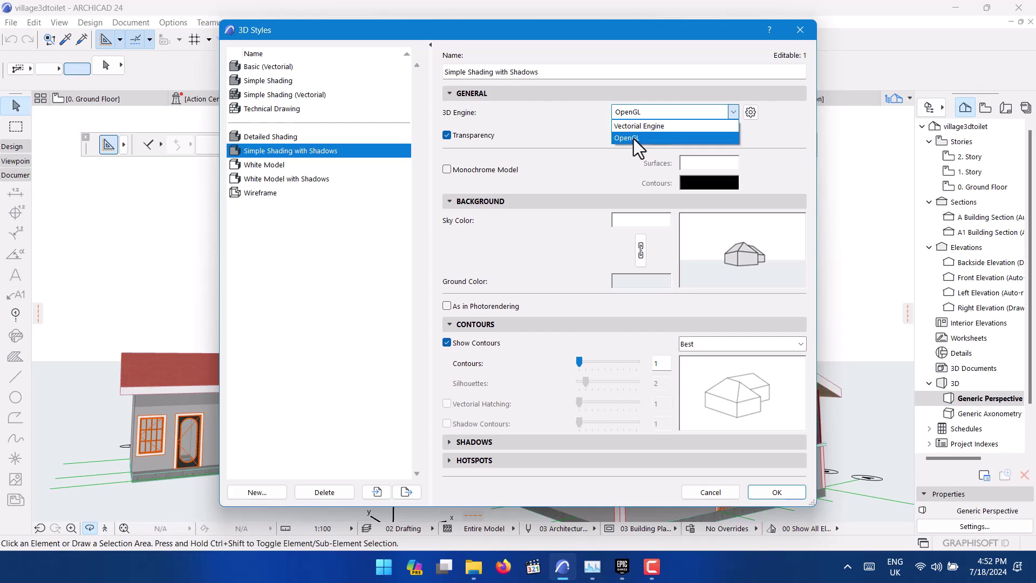
click(634, 138)
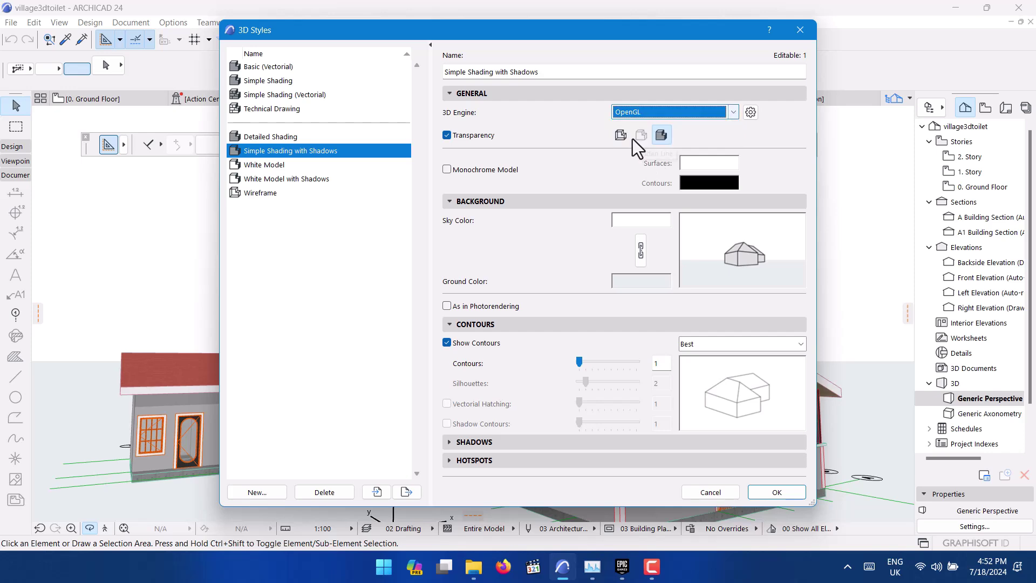
click(773, 493)
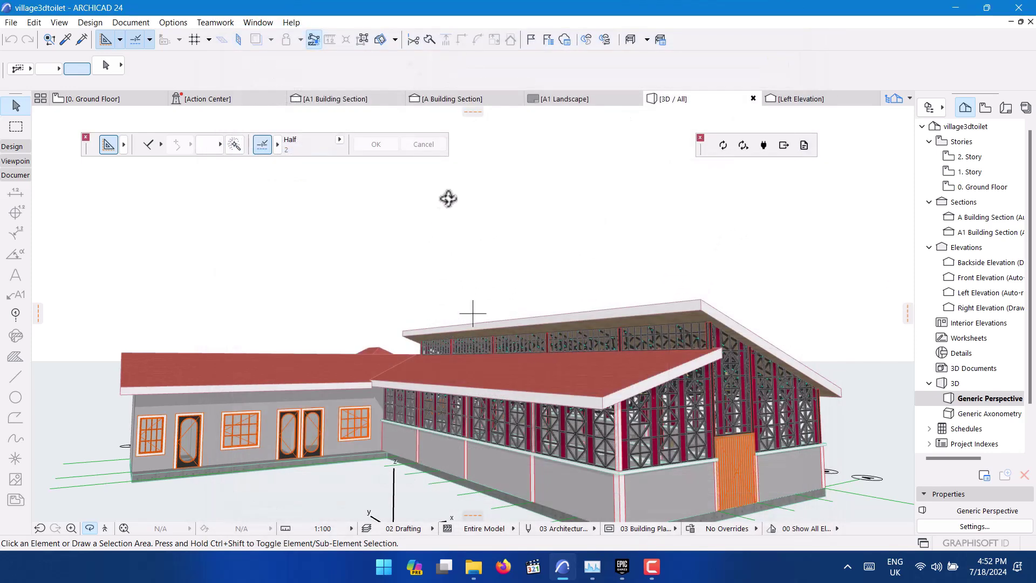
Switch the OpenGL 3D Style to wireframe mode so walls and roof appear see-through.
right_click(455, 167)
mouse_move(518, 170)
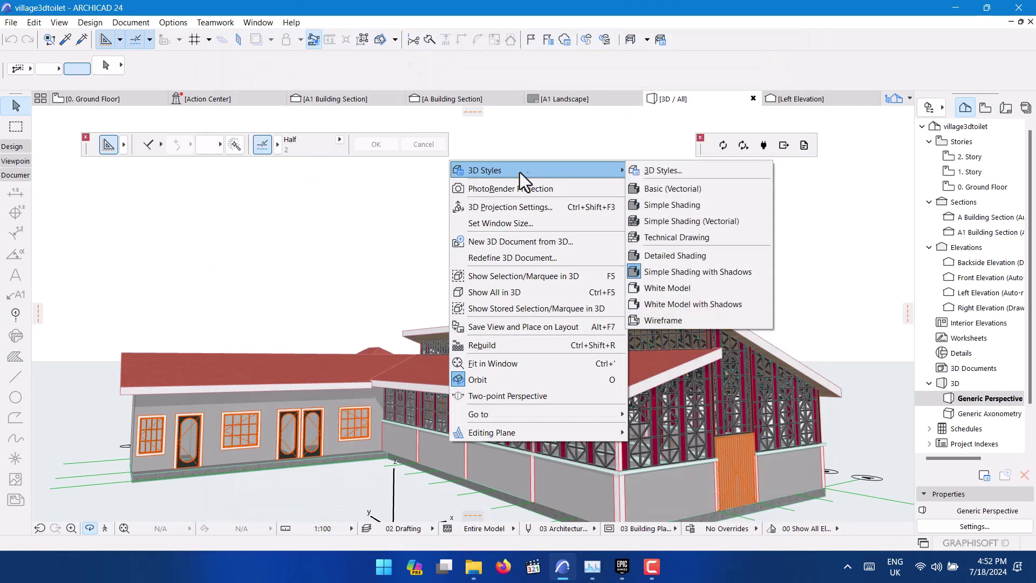
click(672, 168)
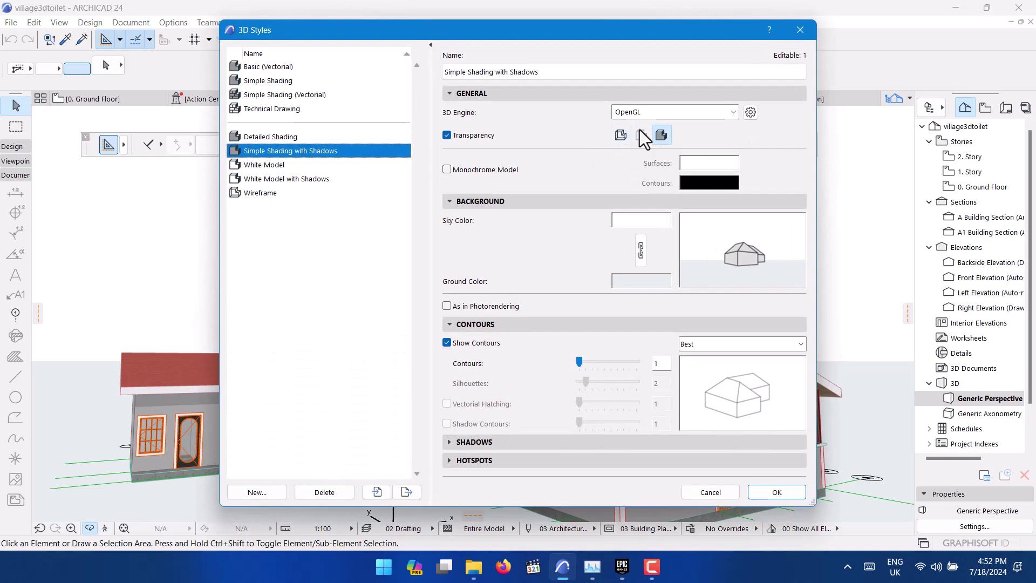
click(620, 134)
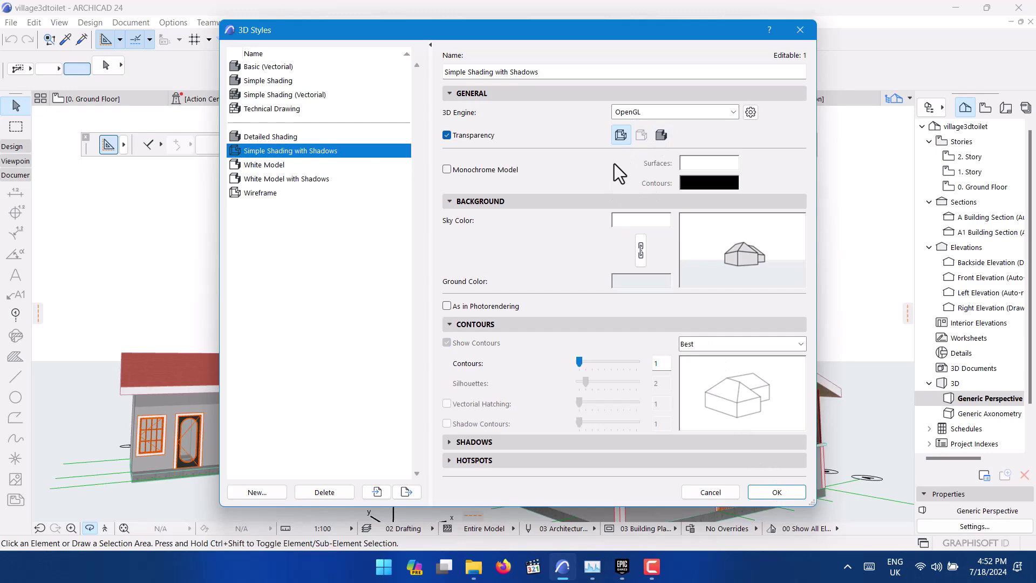
click(781, 491)
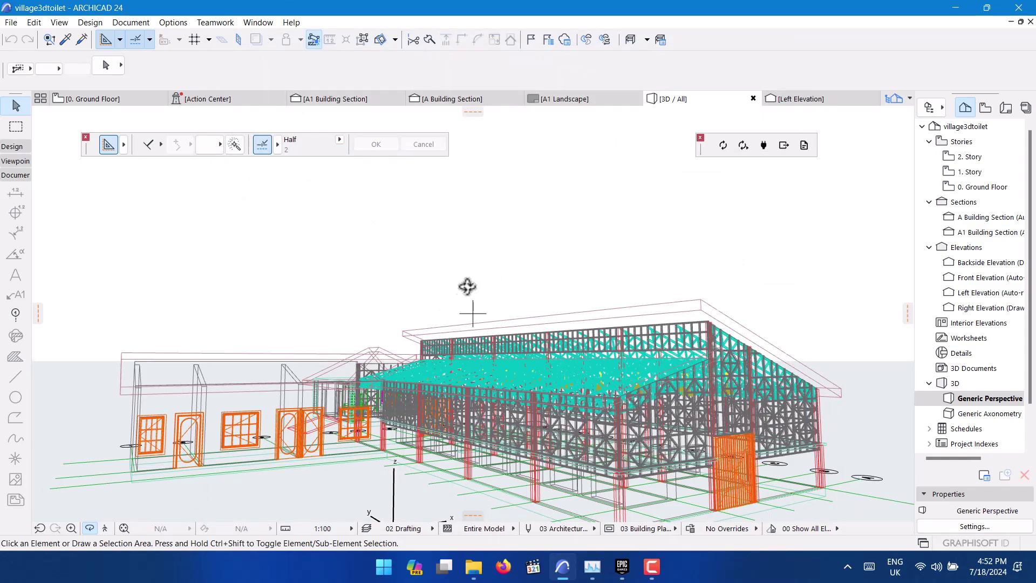
Restore Simple Shading with Shadows on OpenGL, with contours shown, after orbiting the model.
mouse_move(467, 283)
shift+middle_down()
mouse_move(482, 201)
mouse_move(493, 241)
mouse_move(453, 236)
mouse_move(468, 394)
mouse_move(447, 396)
shift+middle_up()
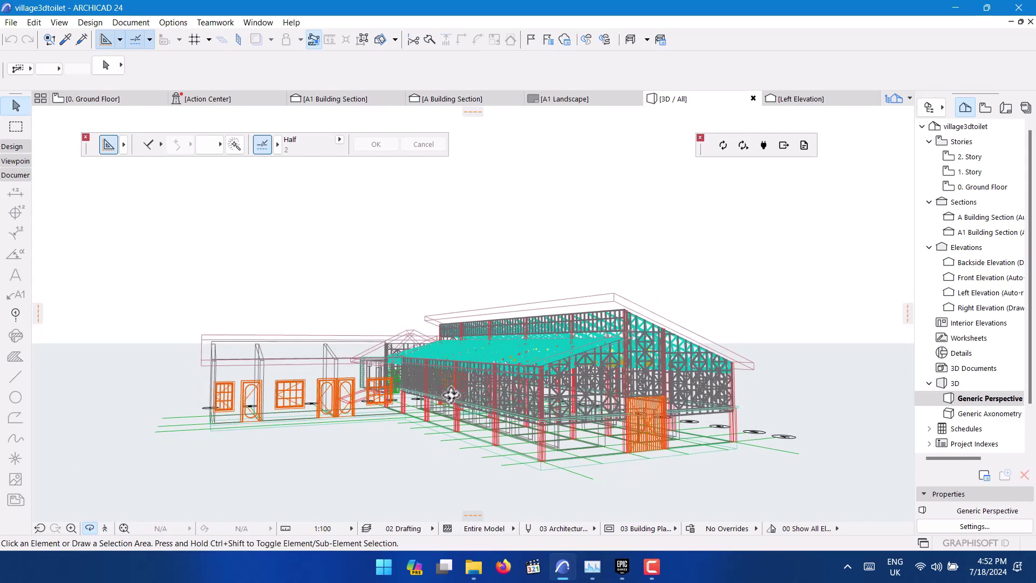
right_click(503, 170)
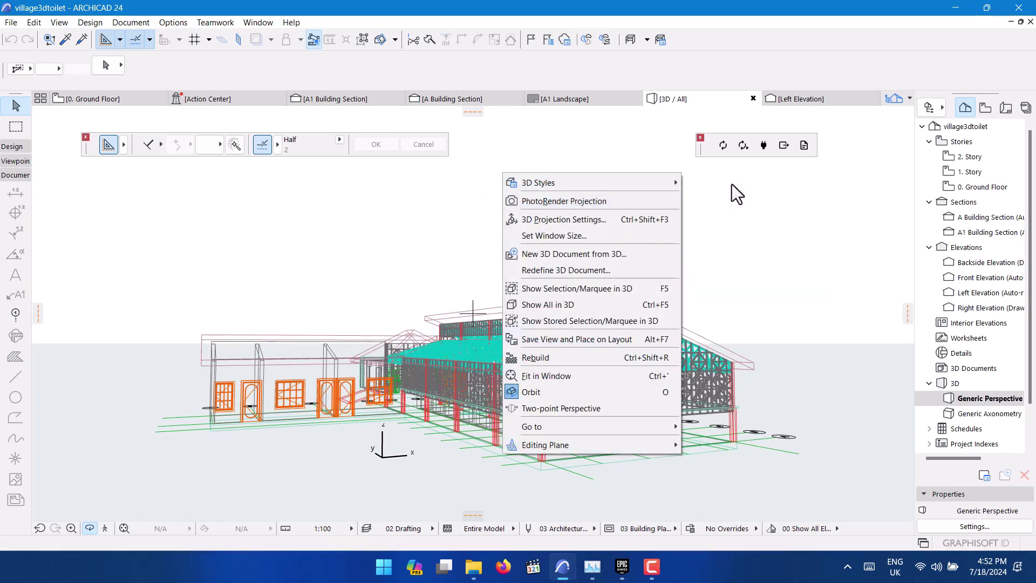
mouse_move(537, 181)
click(710, 182)
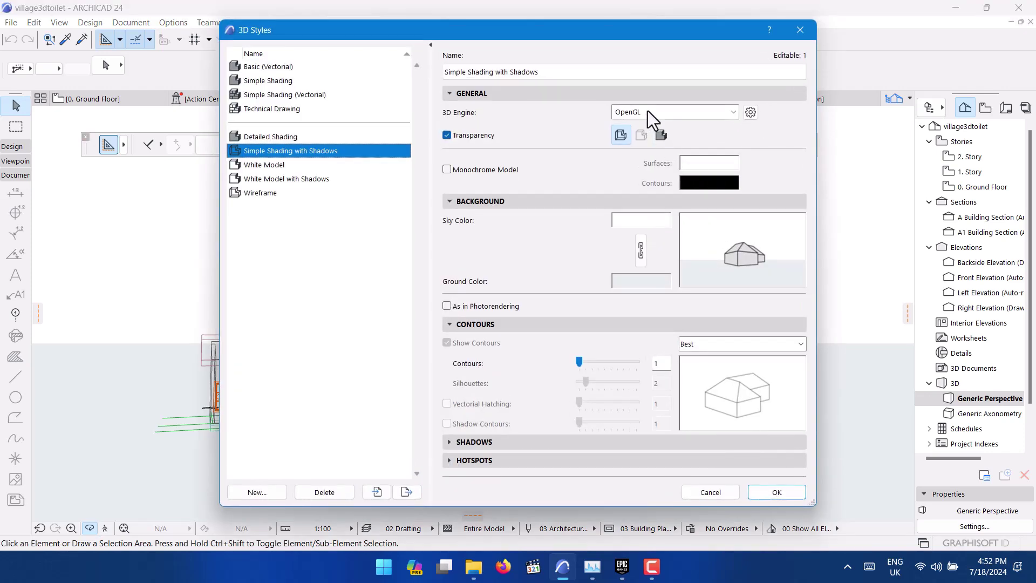
click(647, 111)
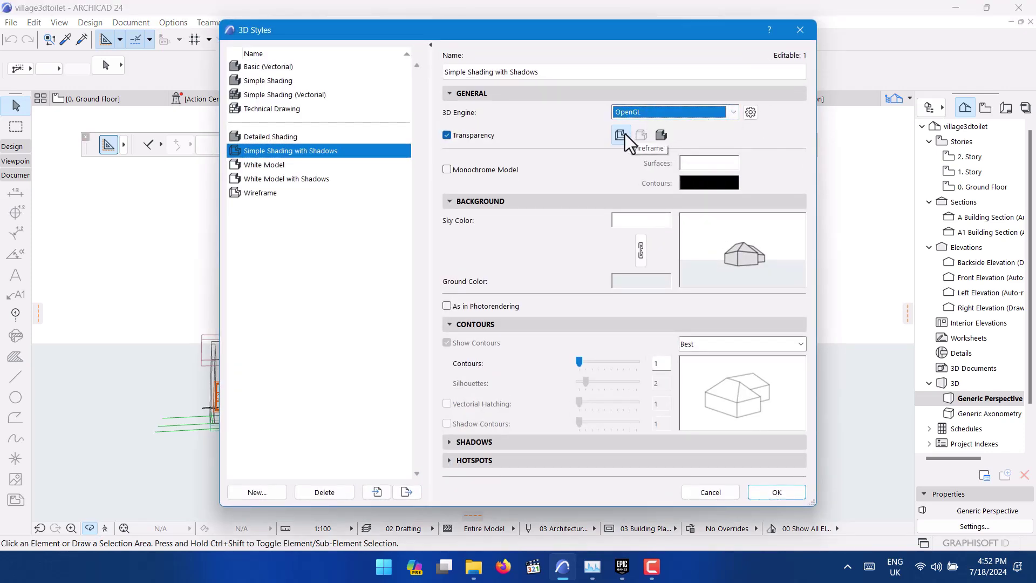
click(662, 138)
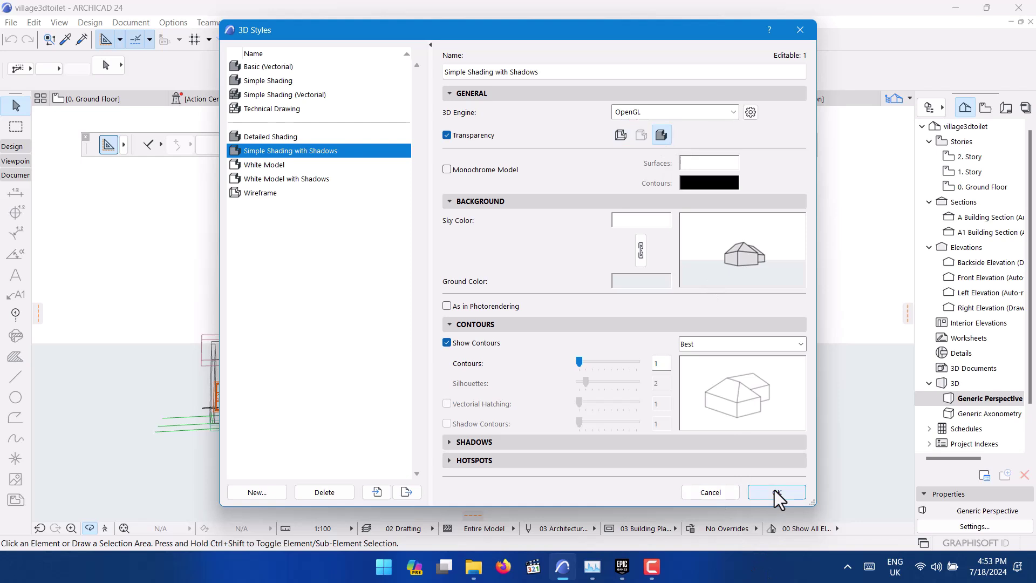
click(662, 117)
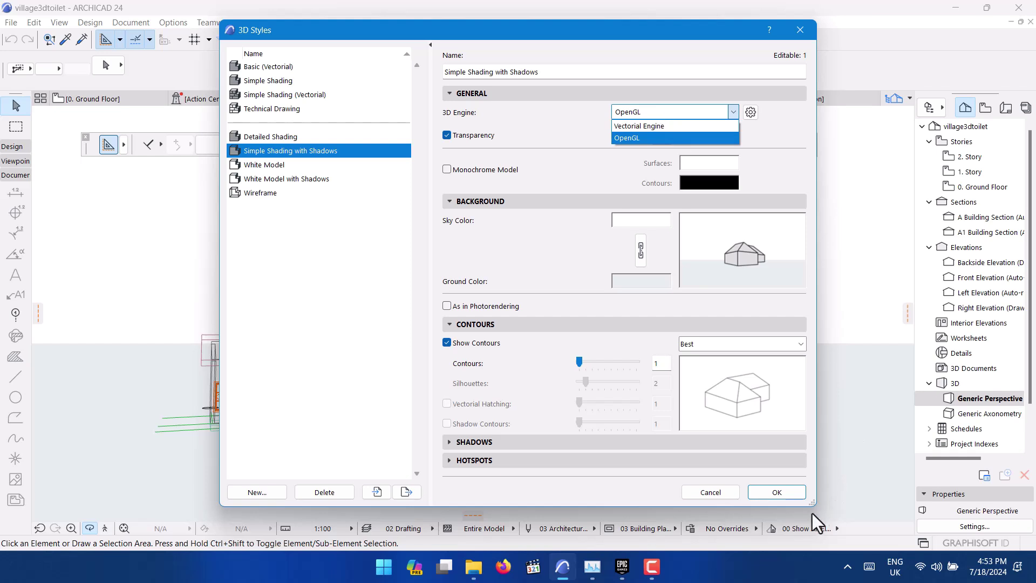
click(755, 475)
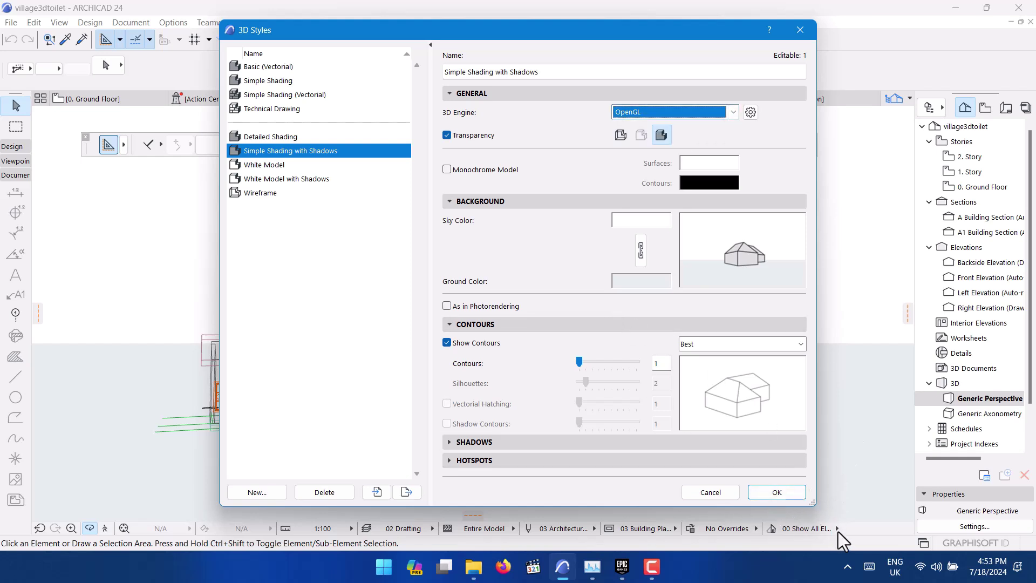
click(781, 494)
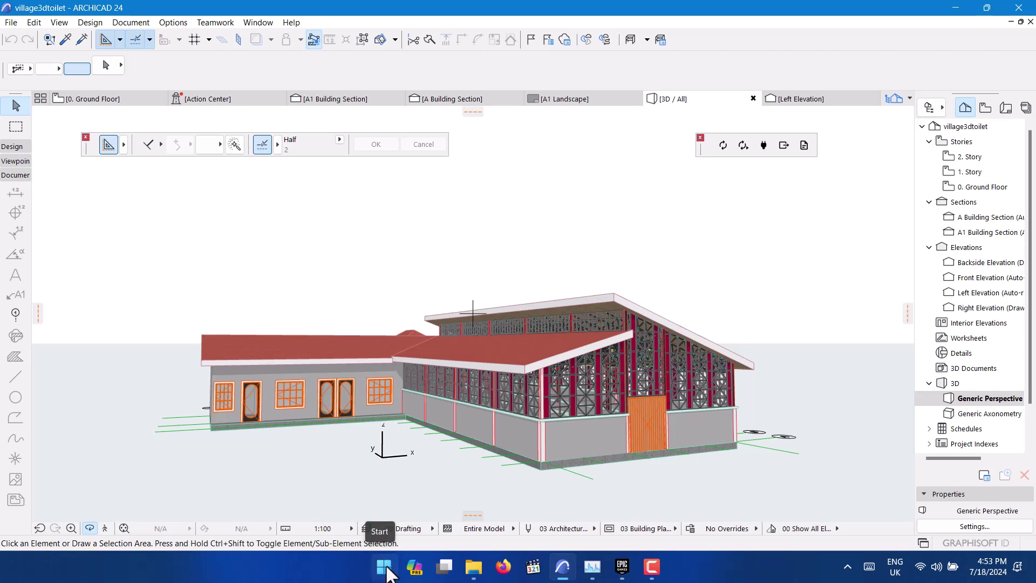
Search the Start menu for Device Manager and launch it.
right_click(387, 572)
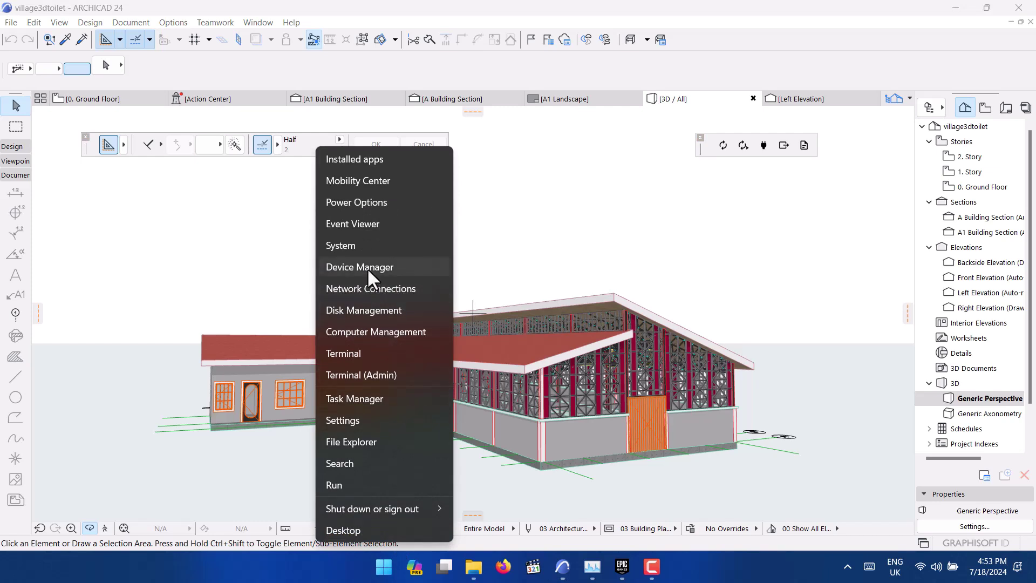
click(387, 571)
click(387, 571)
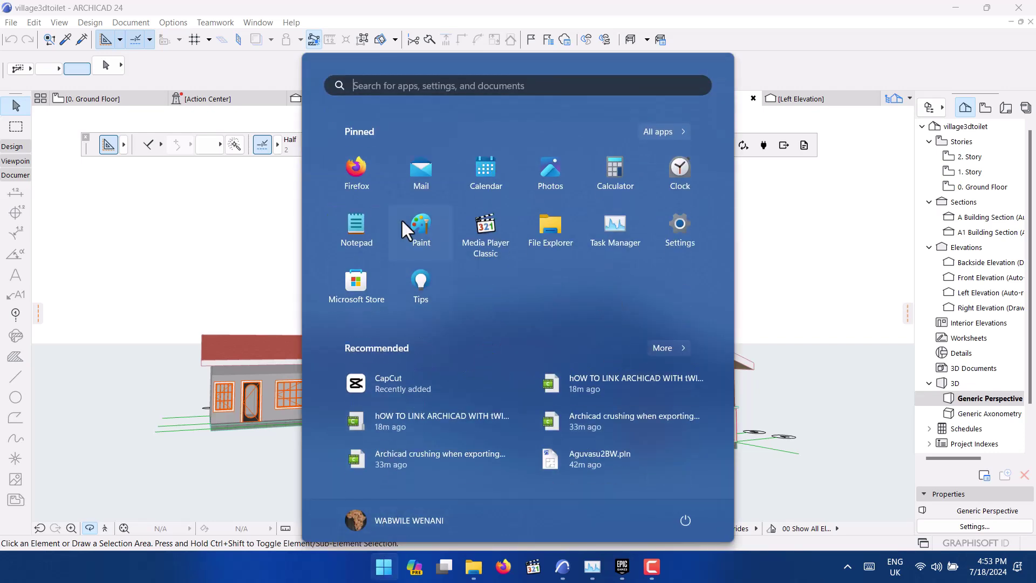
click(386, 81)
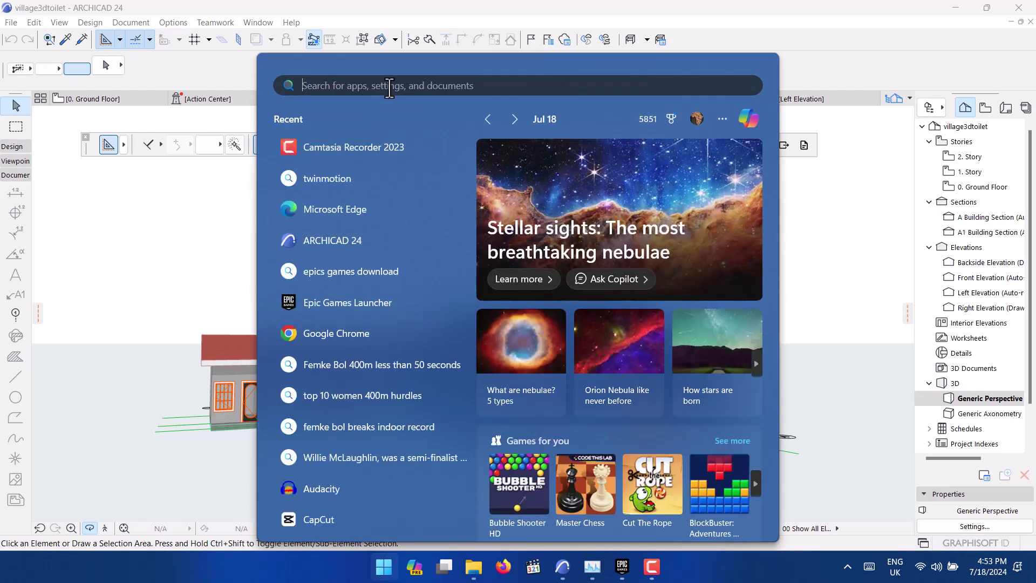
text(DE)
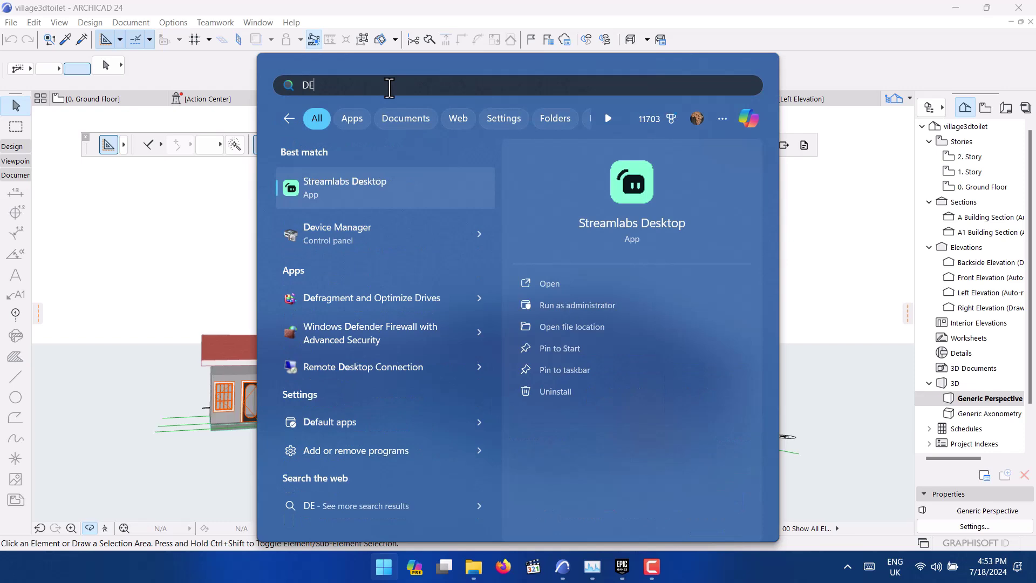
text(VIC)
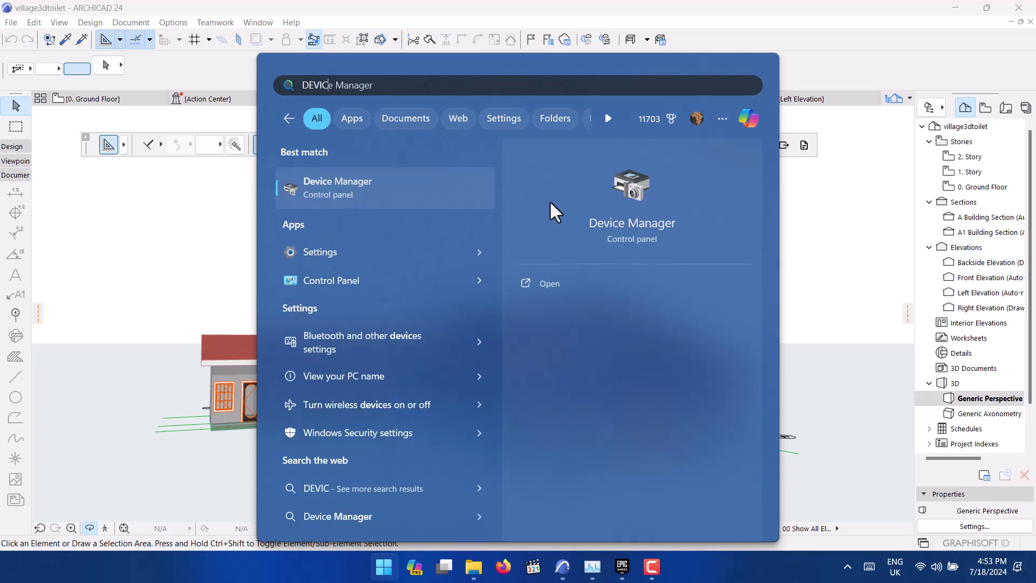
click(606, 209)
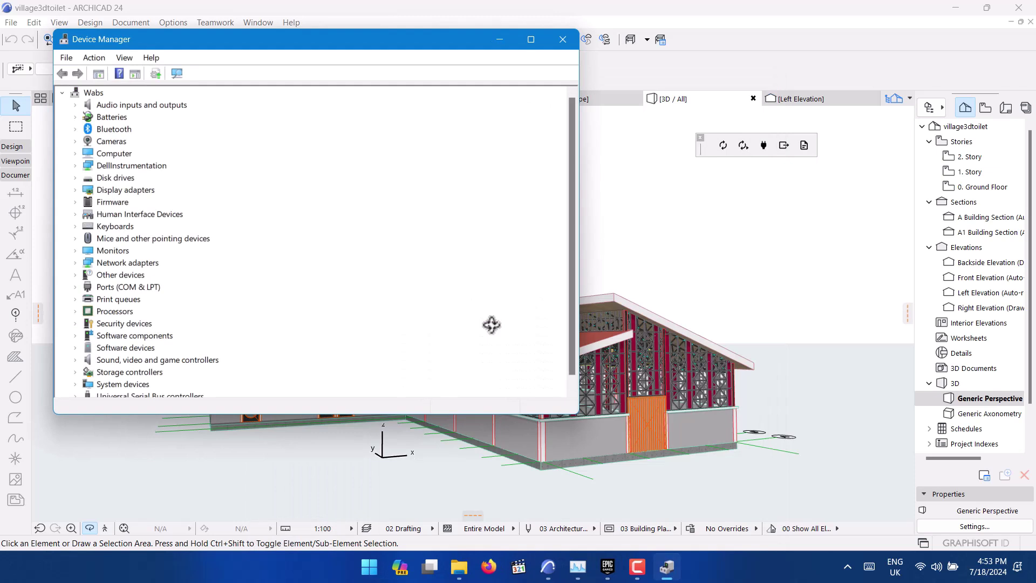
Expand Display adapters and inspect Intel UHD Graphics 630, then select NVIDIA GeForce GTX 1650.
click(76, 189)
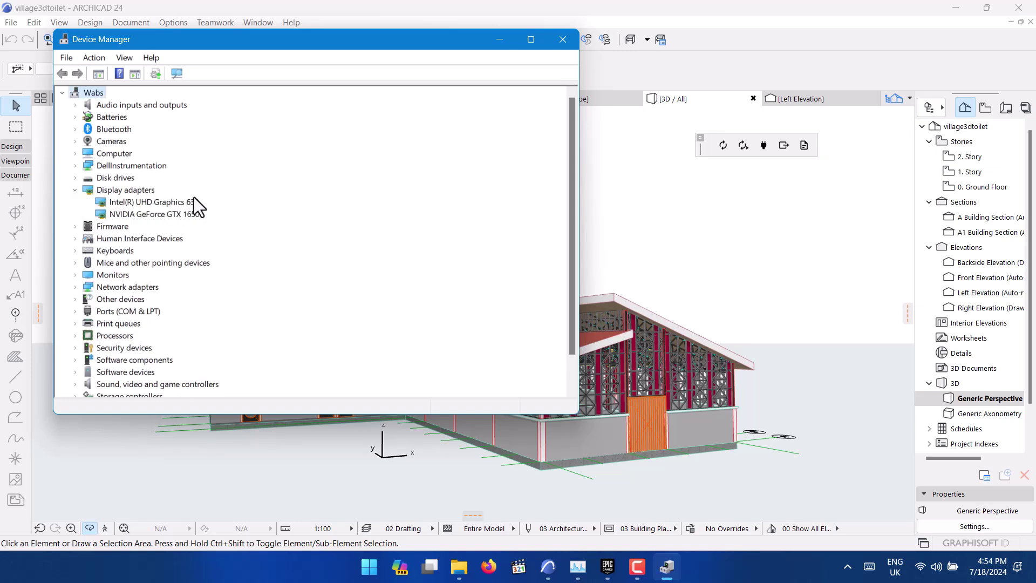
click(166, 207)
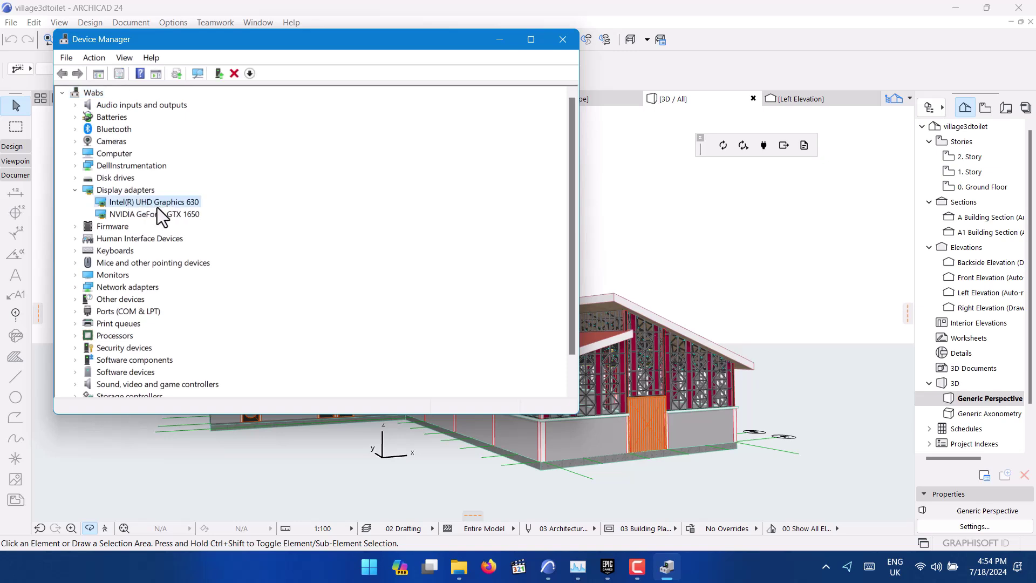
right_click(158, 208)
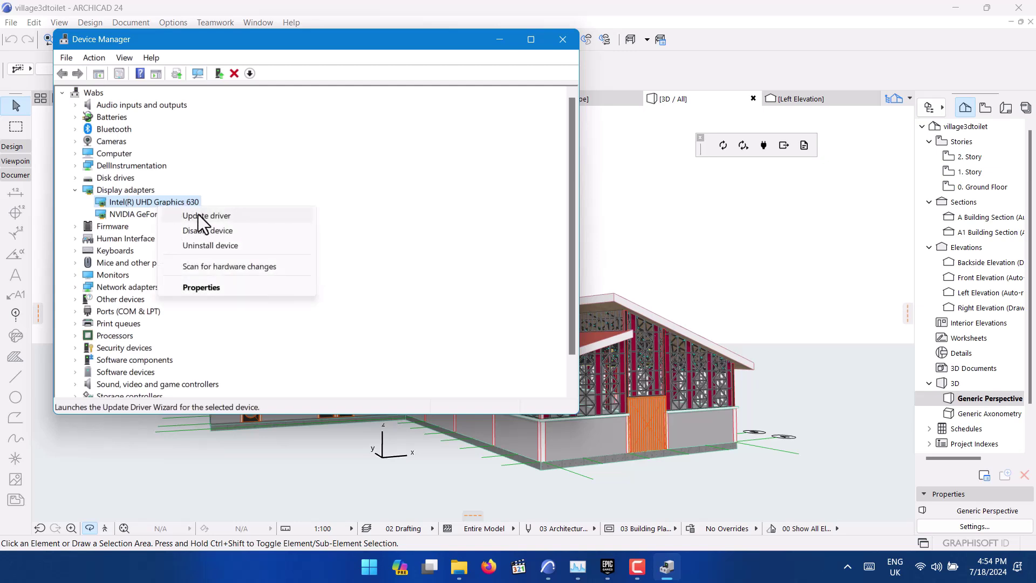
click(119, 214)
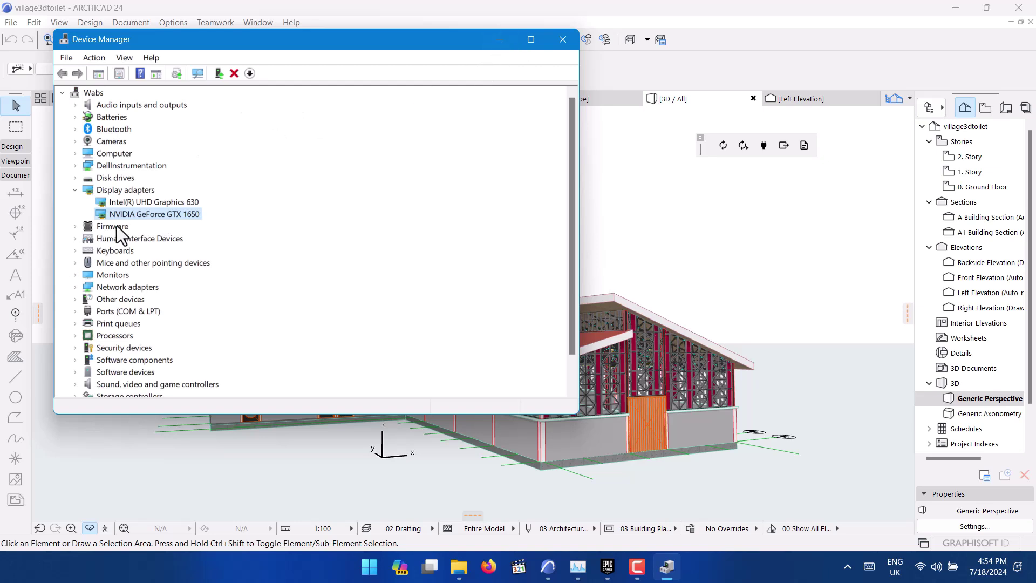
click(159, 203)
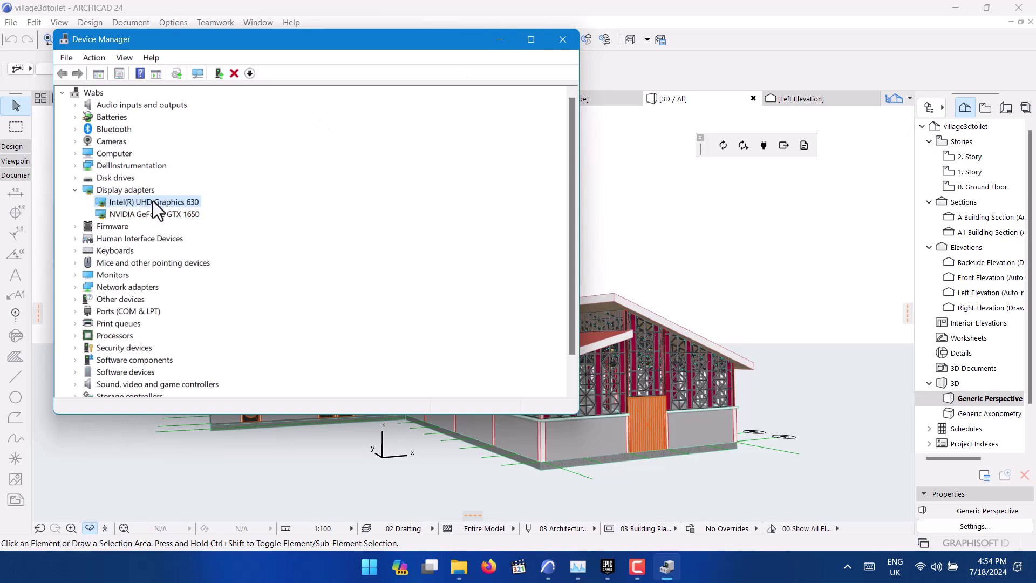
right_click(153, 201)
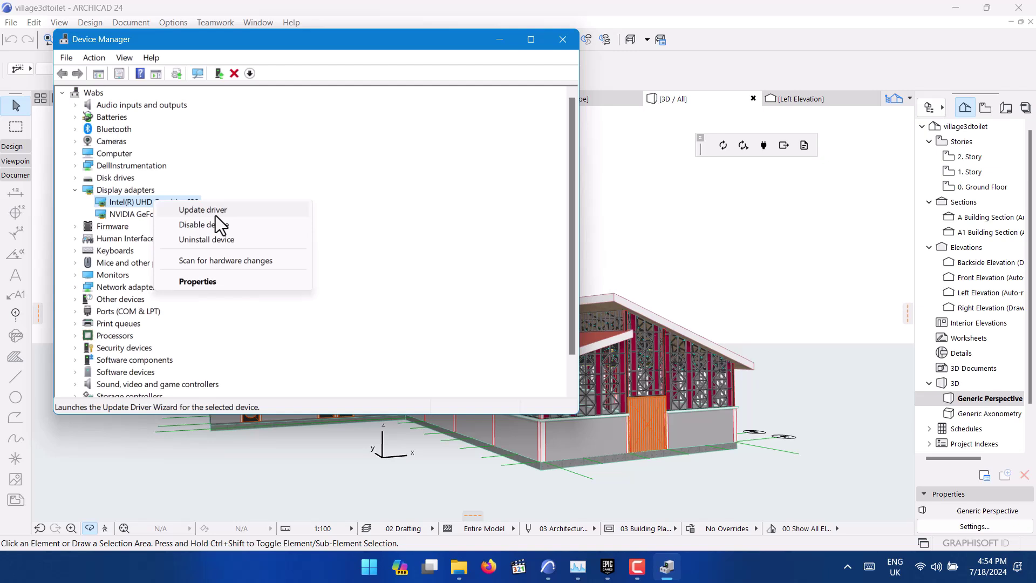
click(139, 205)
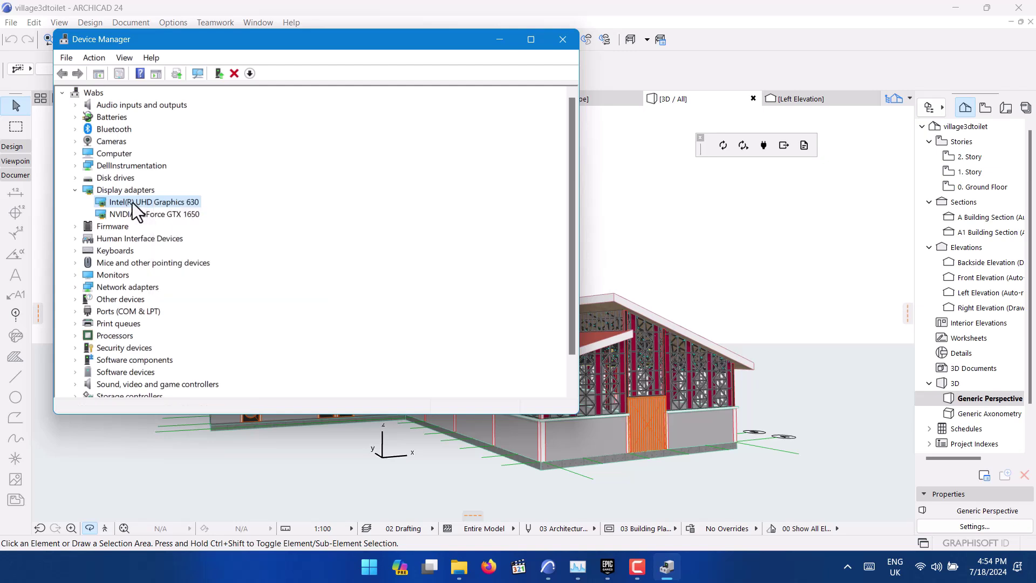
right_click(185, 202)
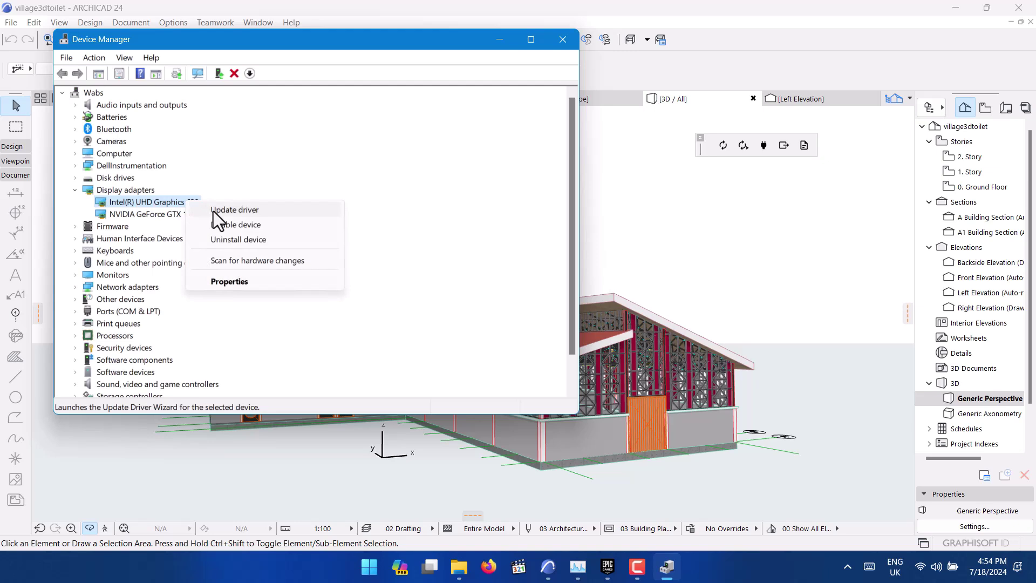
click(160, 203)
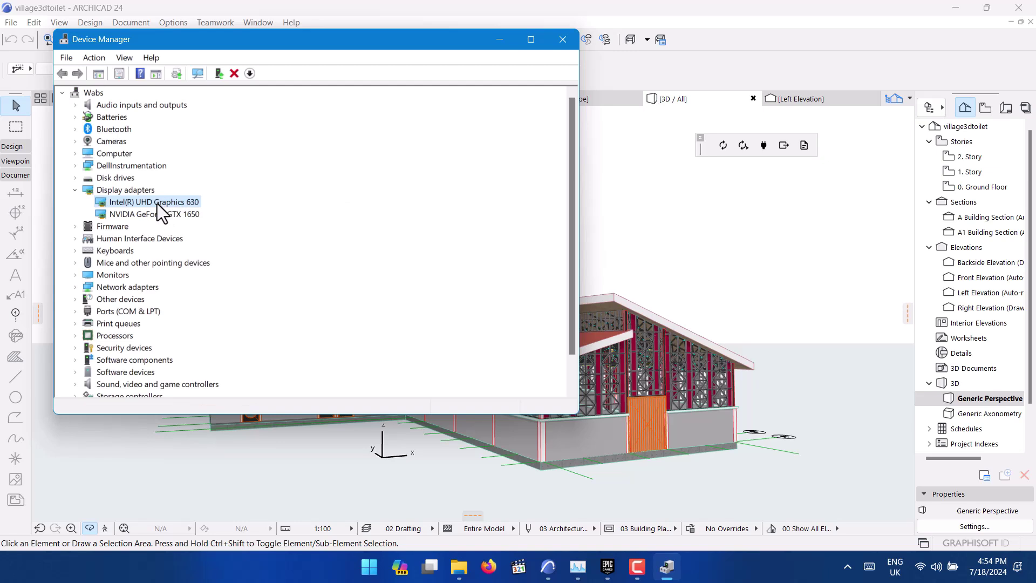
right_click(157, 204)
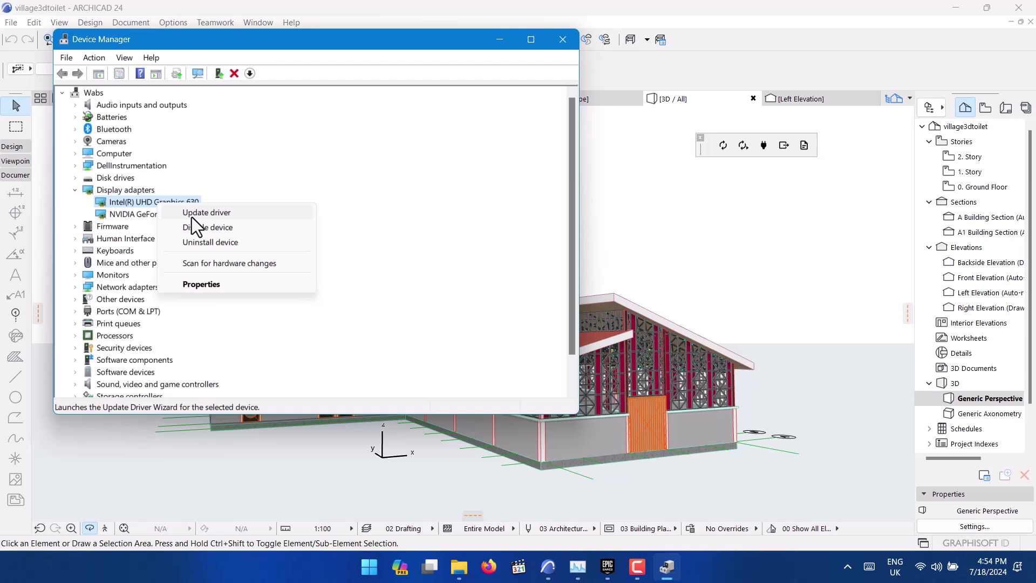
click(142, 199)
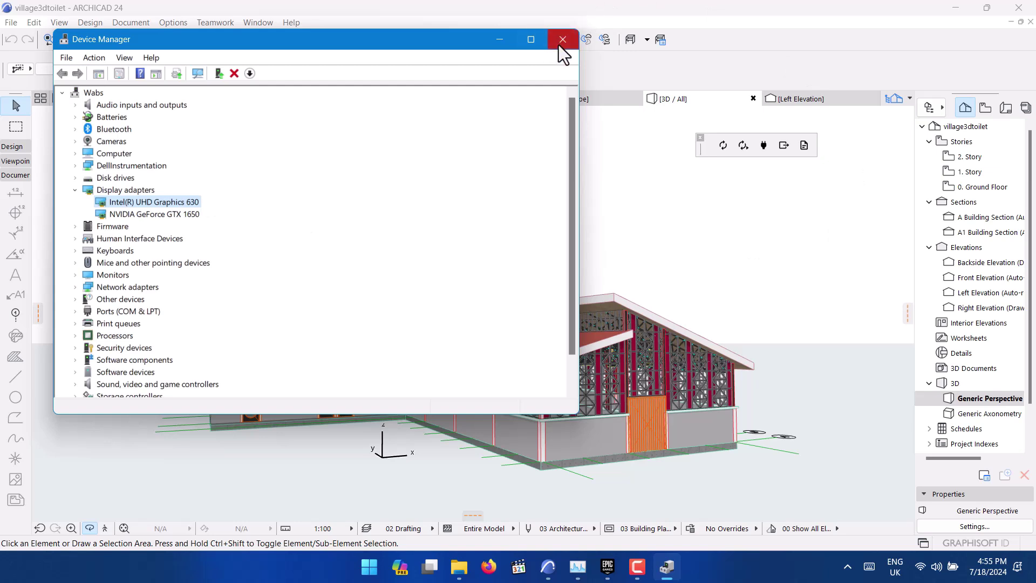
right_click(174, 199)
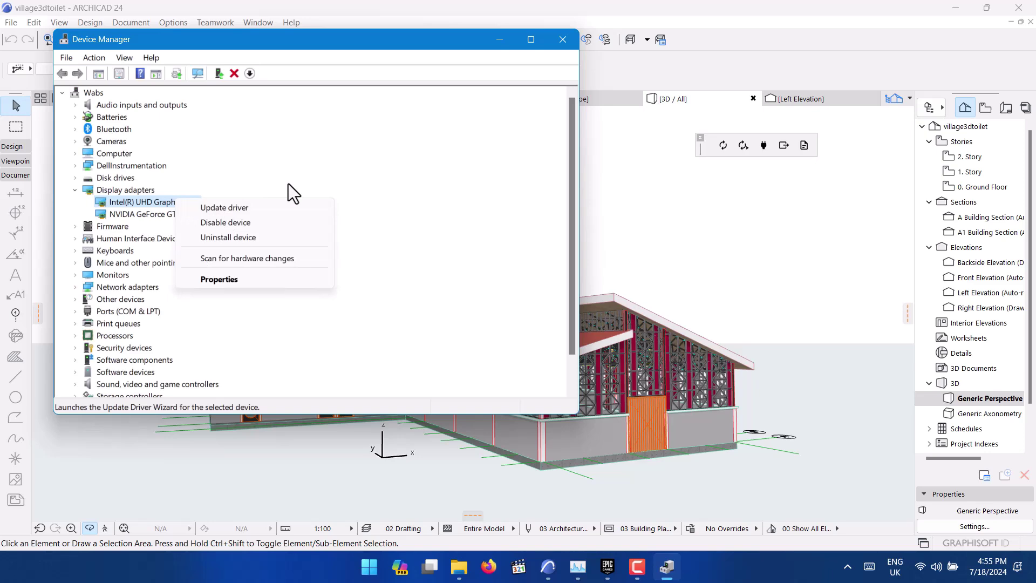
Close Device Manager and orbit the building to view the long wing's far side.
click(561, 39)
click(561, 39)
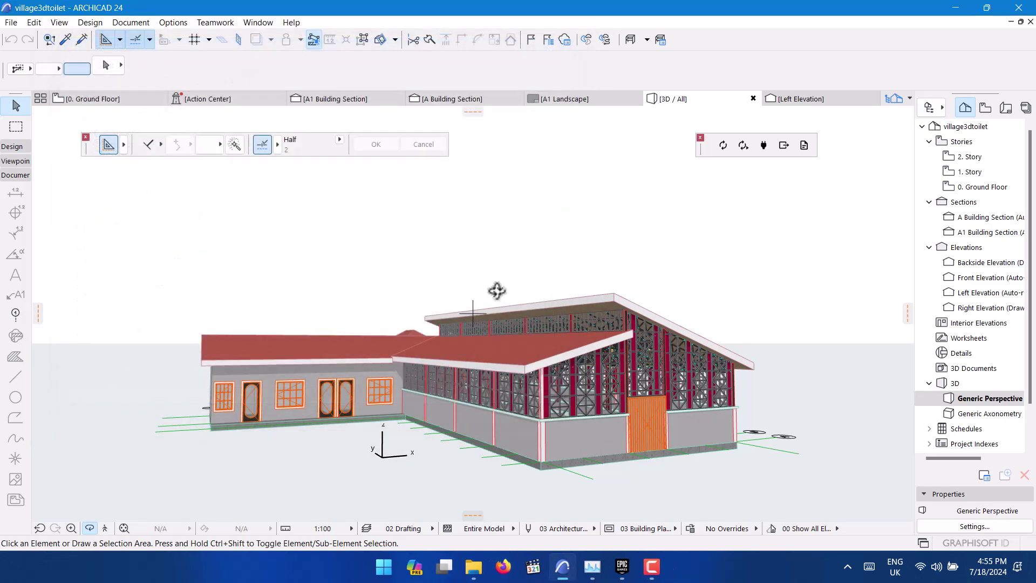
mouse_move(496, 289)
shift+middle_down()
mouse_move(440, 215)
mouse_move(303, 278)
mouse_move(393, 394)
mouse_move(462, 382)
mouse_move(397, 292)
mouse_move(523, 300)
shift+middle_up()
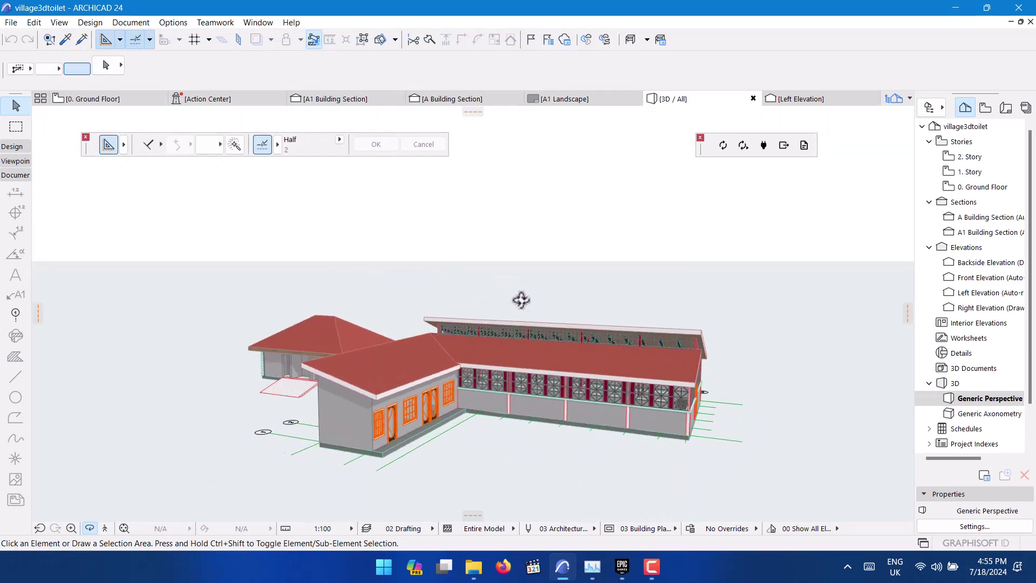
mouse_move(536, 441)
shift+middle_down()
mouse_move(443, 430)
mouse_move(453, 438)
mouse_move(660, 283)
shift+middle_up()
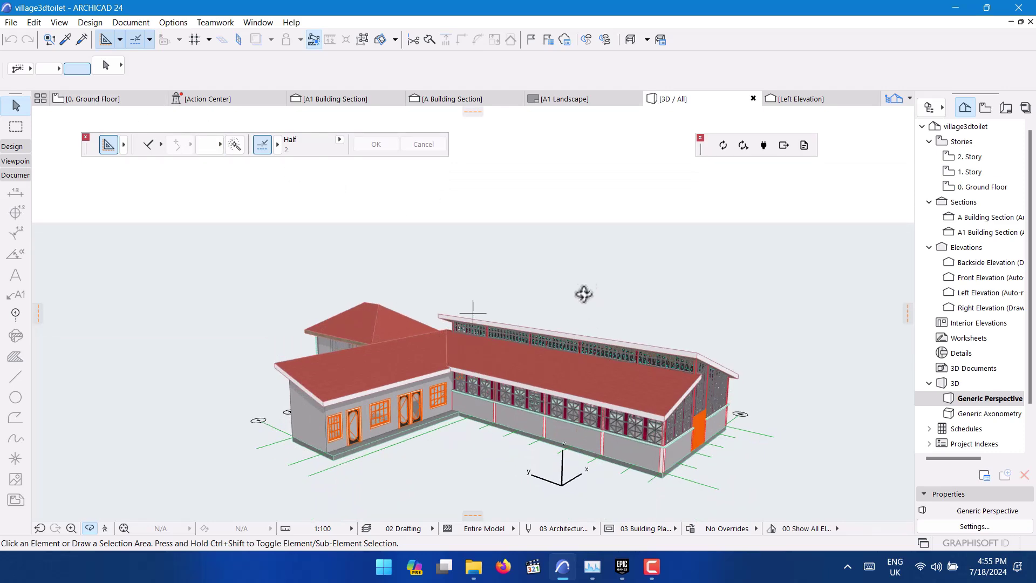
Switch to the Ground Floor plan, marquee-select all elements, then clear the selection.
click(78, 98)
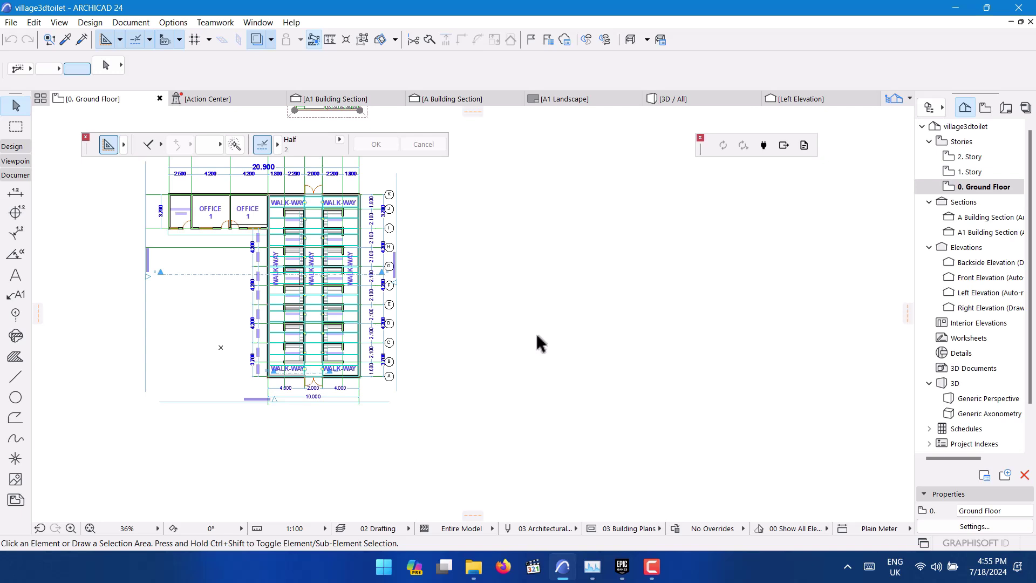
scroll(534, 331, down, 1)
scroll(527, 329, down, 2)
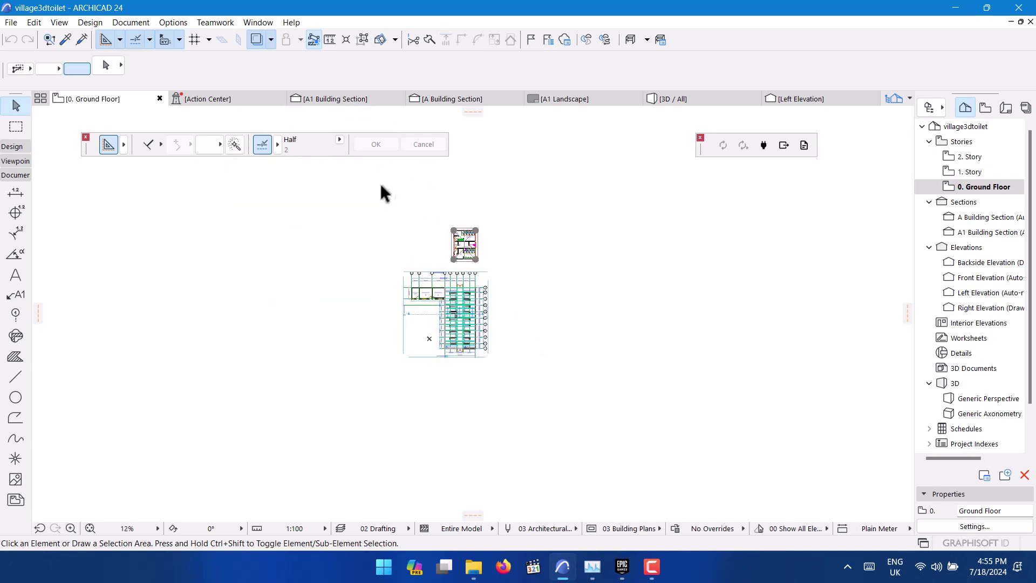
drag(380, 181, 522, 378)
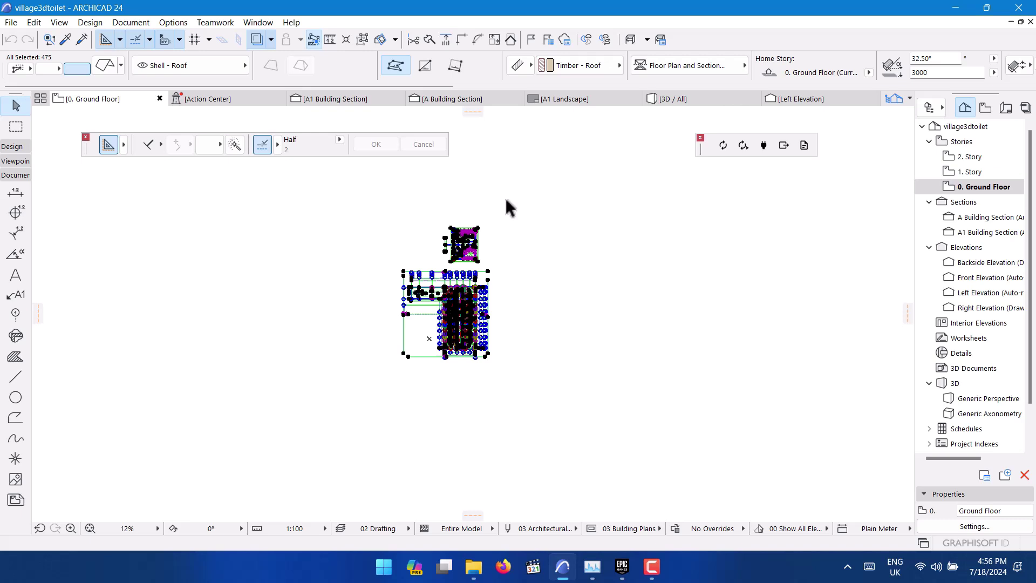
click(524, 218)
scroll(458, 195, up, 2)
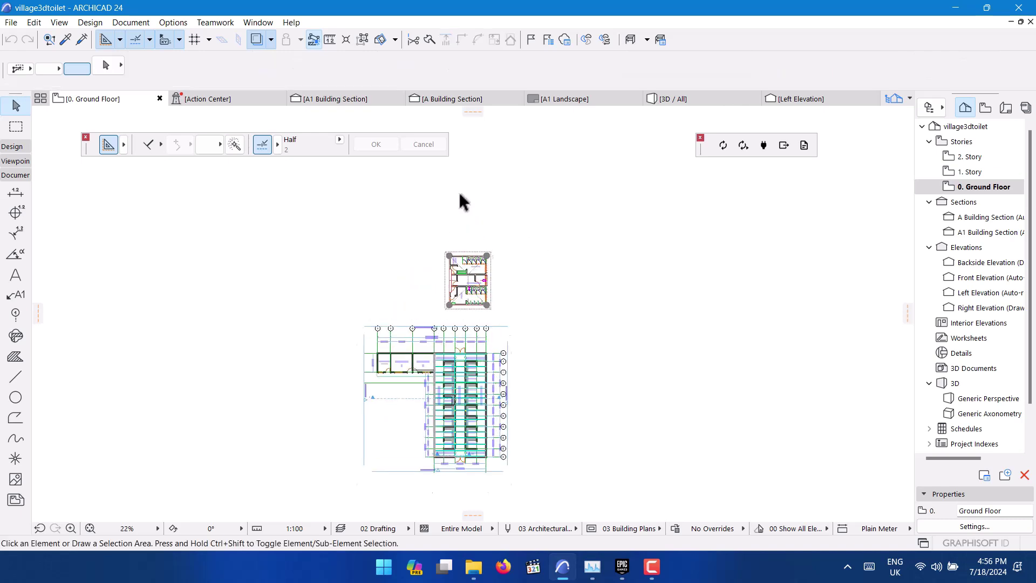